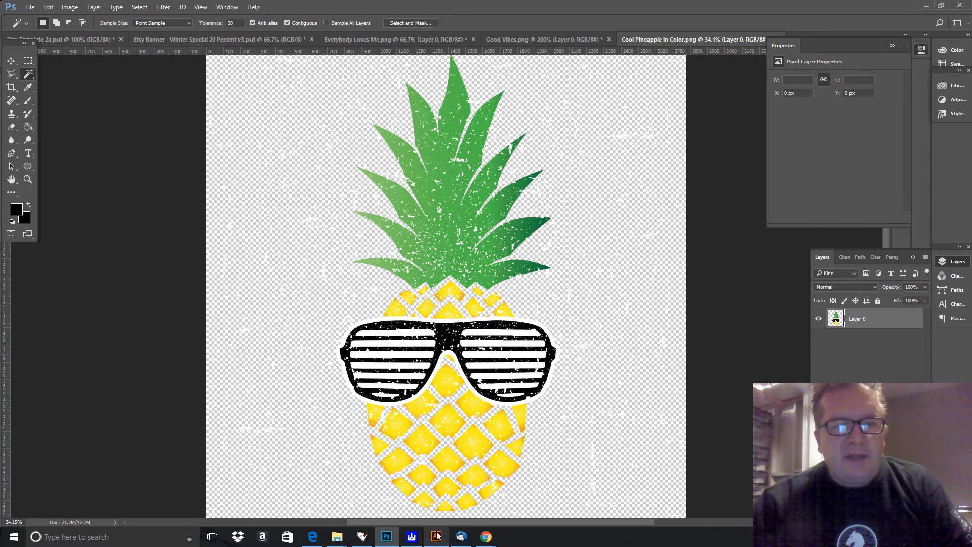
Step: Switch to the pineapple artwork in Illustrator and select everything on Layer 2 to inspect the distress texture
{"action": "left_click", "coordinate": [436, 537]}
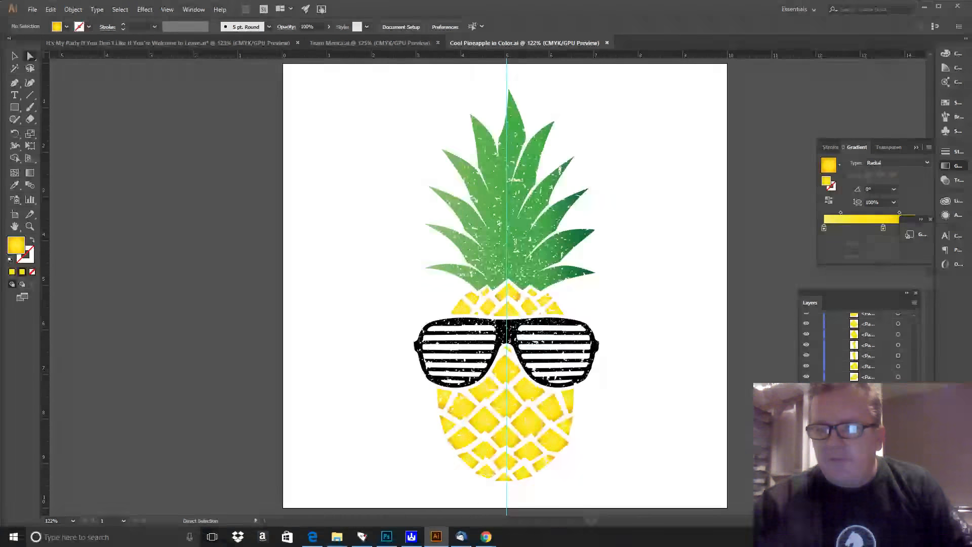
{"action": "left_click_drag", "start_coordinate": [913, 405], "coordinate": [913, 329]}
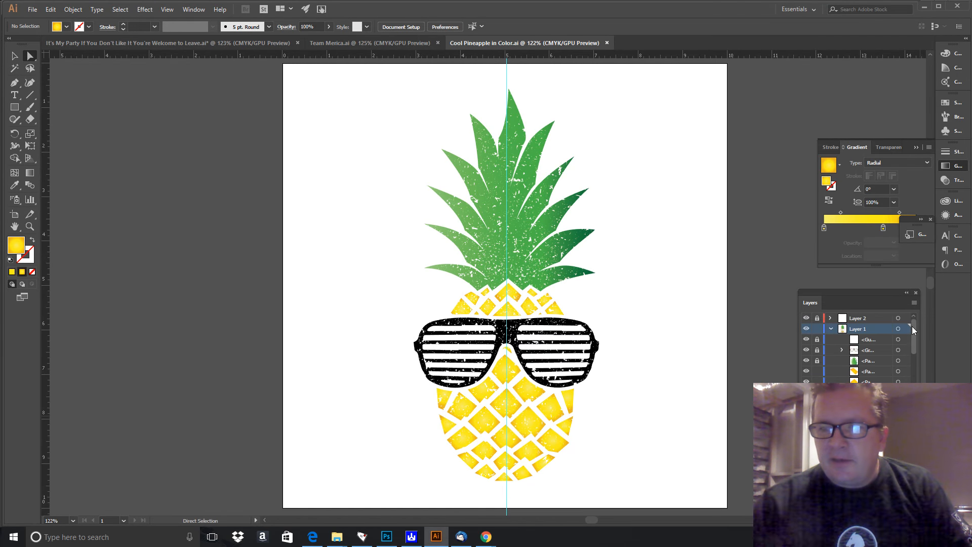
{"action": "left_click", "coordinate": [876, 320]}
{"action": "left_click", "coordinate": [898, 319]}
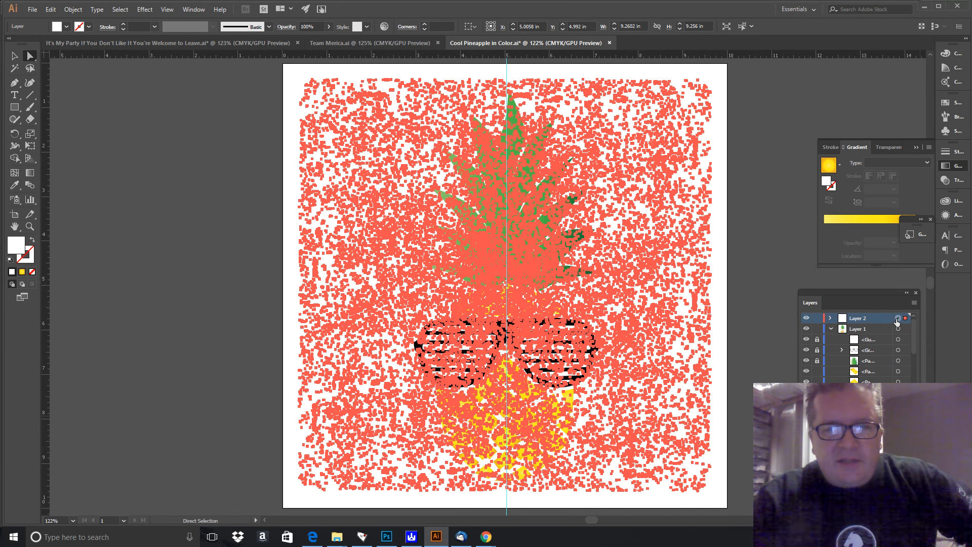
Step: In Photoshop, place a solid black ellipse about 2592 by 2156 px beneath the pineapple layer
{"action": "left_click", "coordinate": [386, 536]}
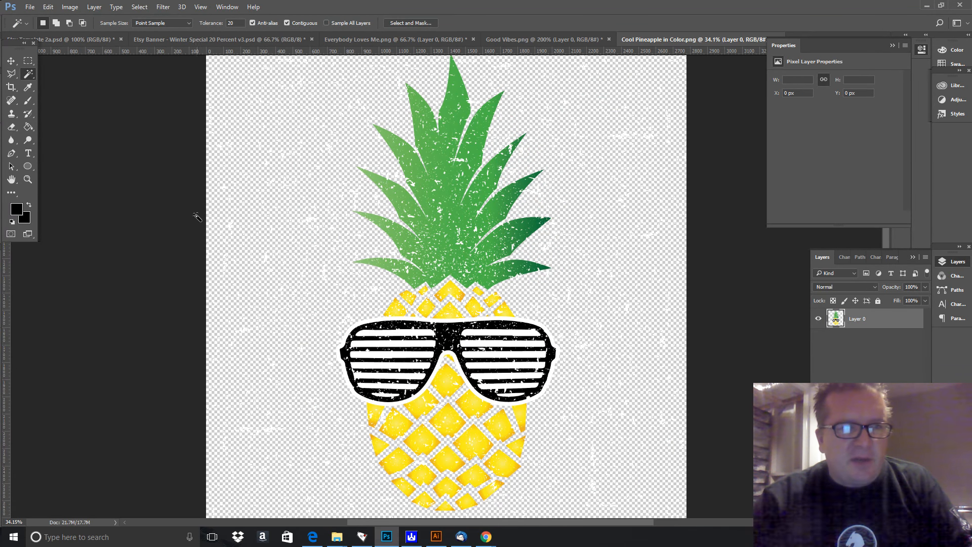
{"action": "left_click", "coordinate": [28, 166]}
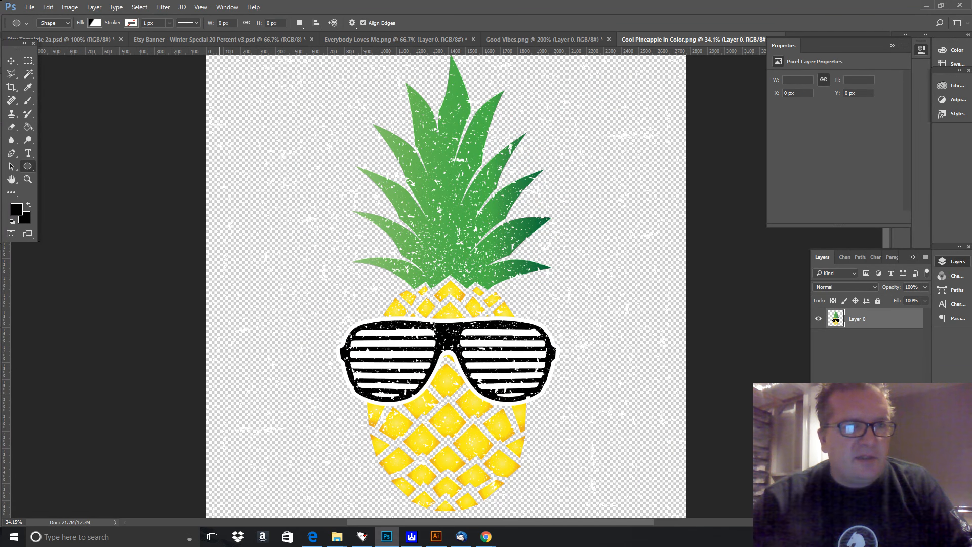
{"action": "left_click_drag", "start_coordinate": [219, 125], "coordinate": [667, 497]}
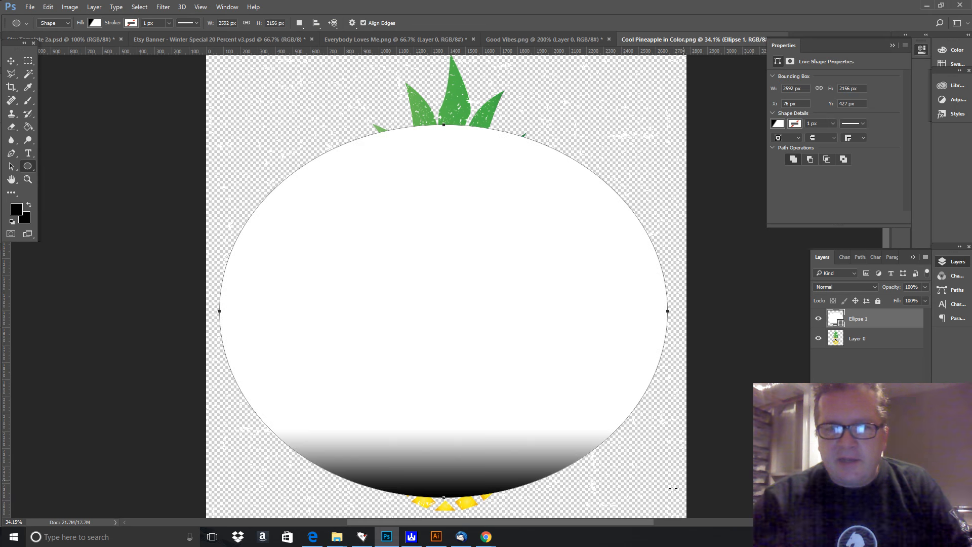
{"action": "left_click_drag", "start_coordinate": [875, 315], "coordinate": [870, 351]}
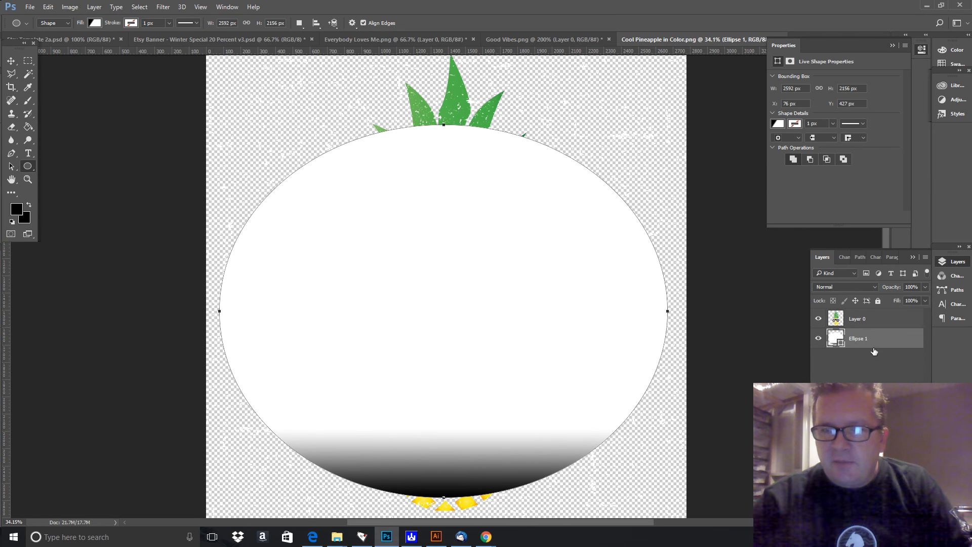
{"action": "left_click", "coordinate": [96, 23]}
{"action": "left_click", "coordinate": [72, 42]}
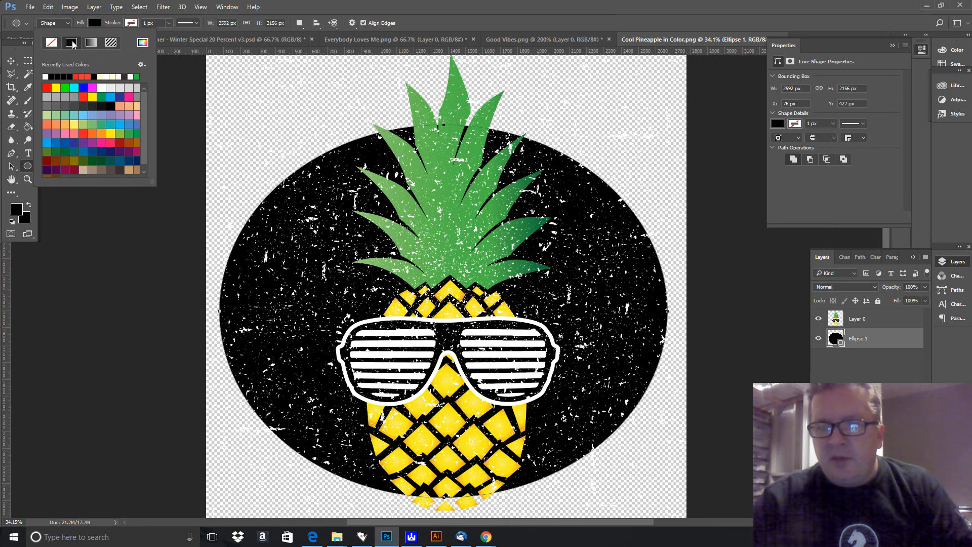
{"action": "right_click", "coordinate": [874, 339]}
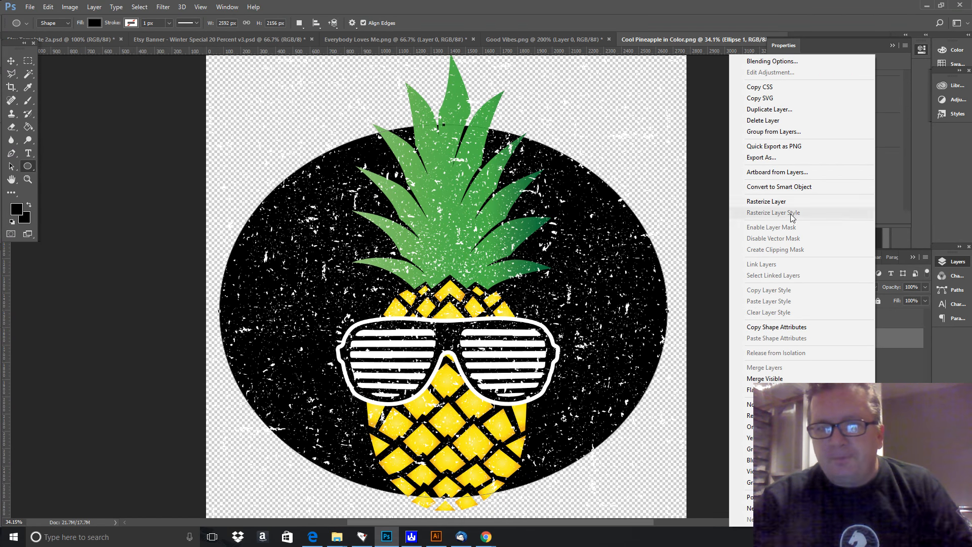
{"action": "left_click", "coordinate": [791, 63]}
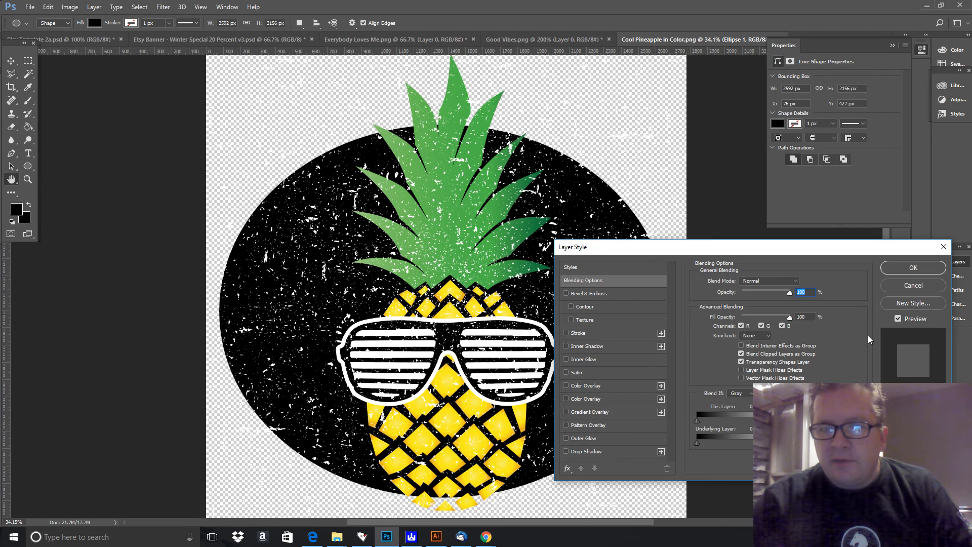
{"action": "left_click", "coordinate": [936, 251]}
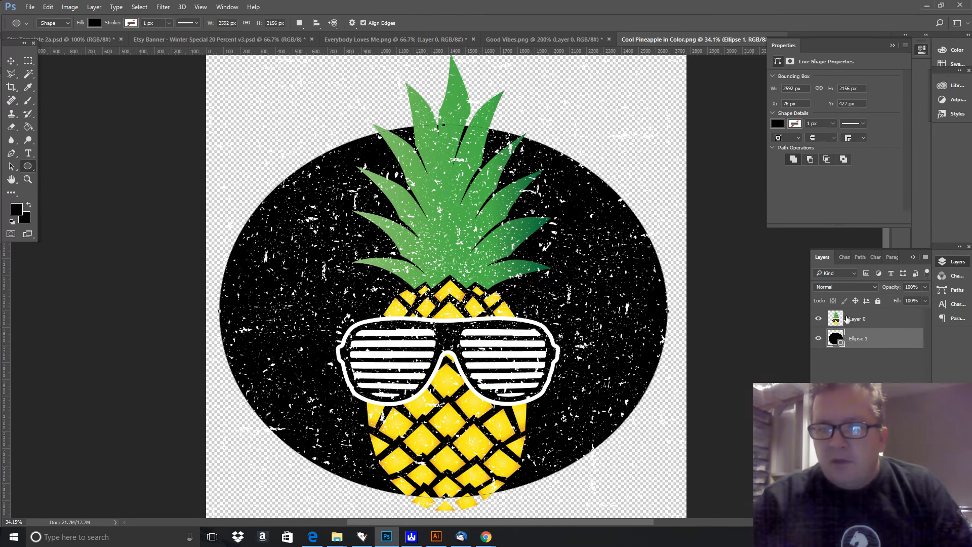
Step: Delete the black ellipse layer from the pineapple image
{"action": "right_click", "coordinate": [845, 340]}
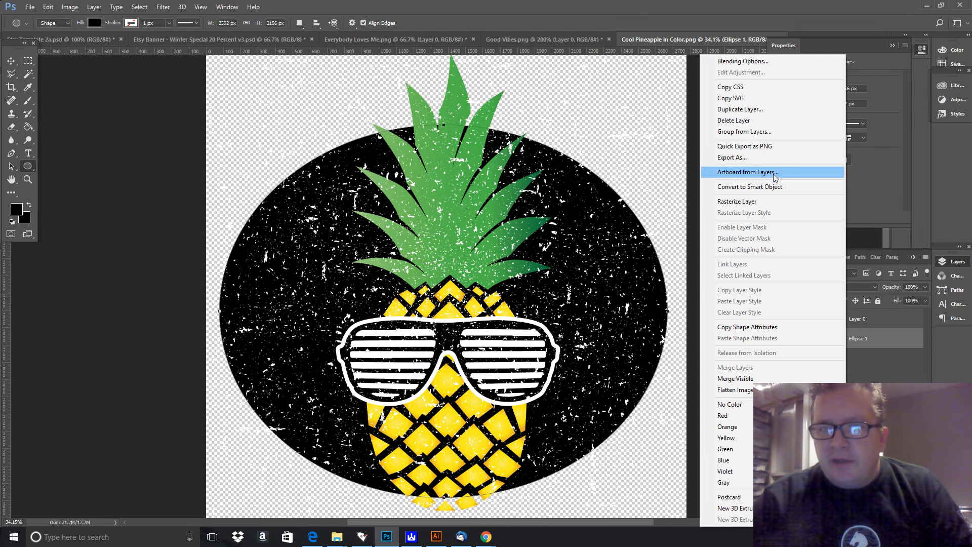
{"action": "left_click", "coordinate": [760, 120]}
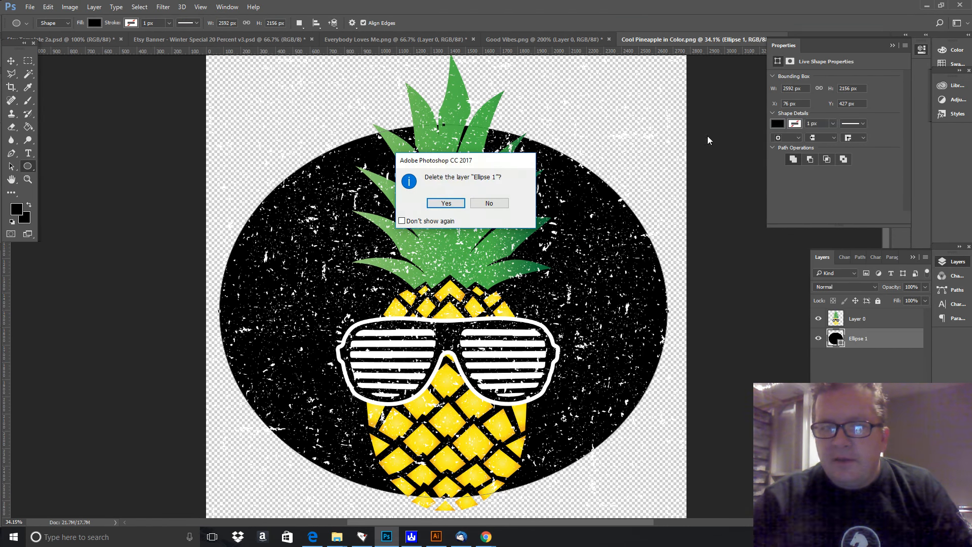
{"action": "left_click", "coordinate": [447, 203]}
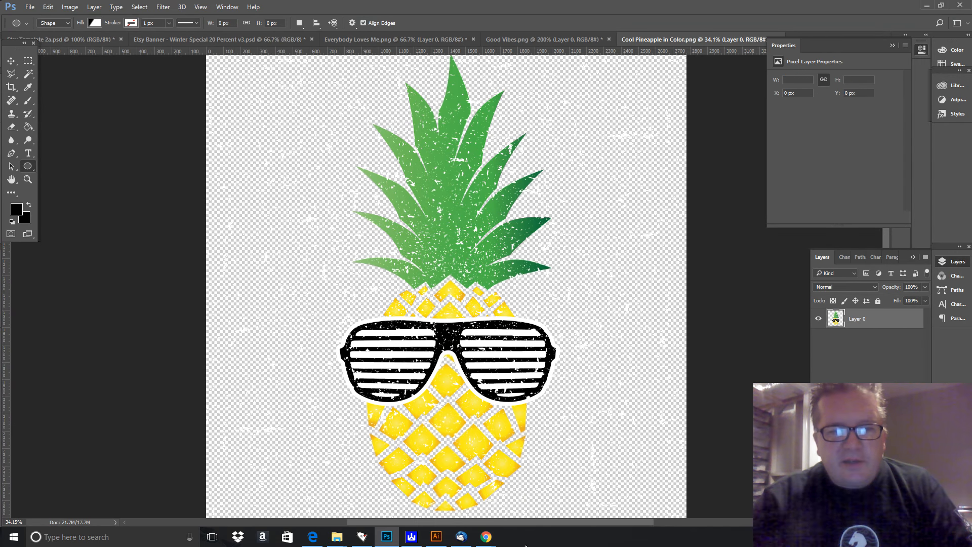
Step: Switch to Illustrator and select all the yellow pineapple segments by matching the fill color of the diamond below the glasses bridge
{"action": "left_click", "coordinate": [435, 536]}
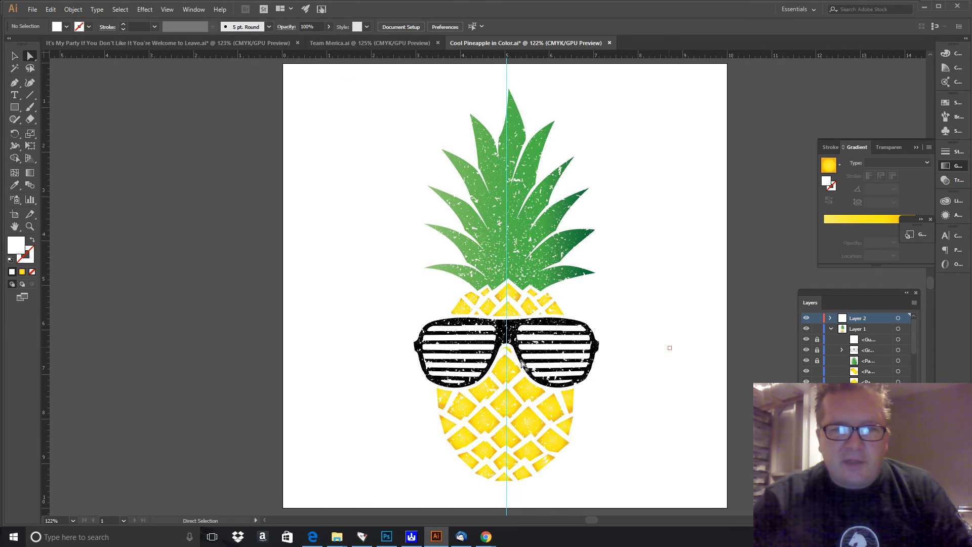
{"action": "left_click", "coordinate": [506, 369]}
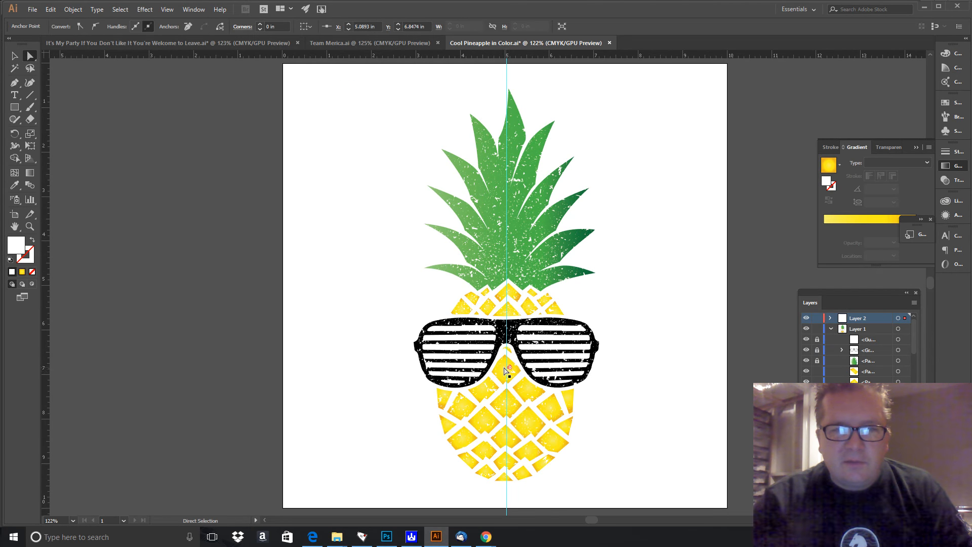
{"action": "left_click", "coordinate": [503, 369]}
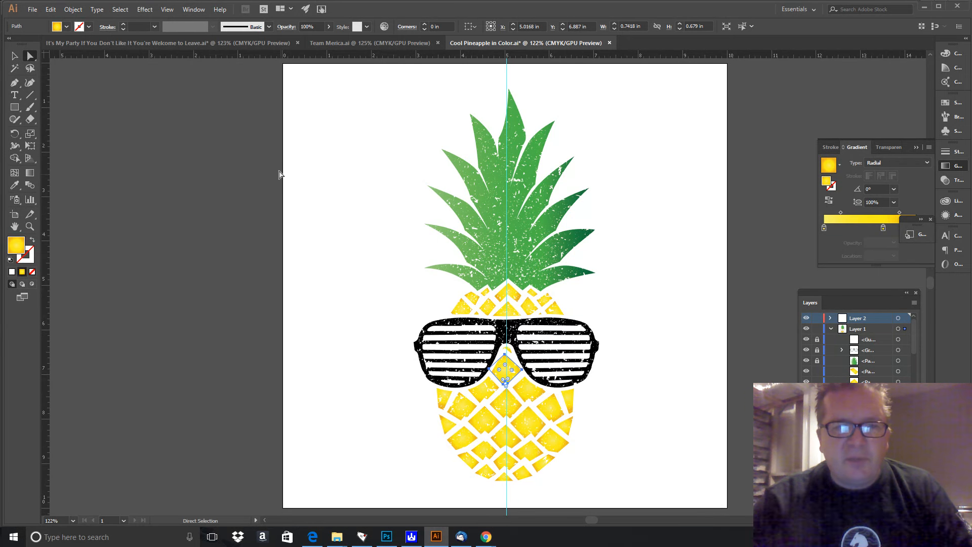
{"action": "left_click", "coordinate": [120, 10]}
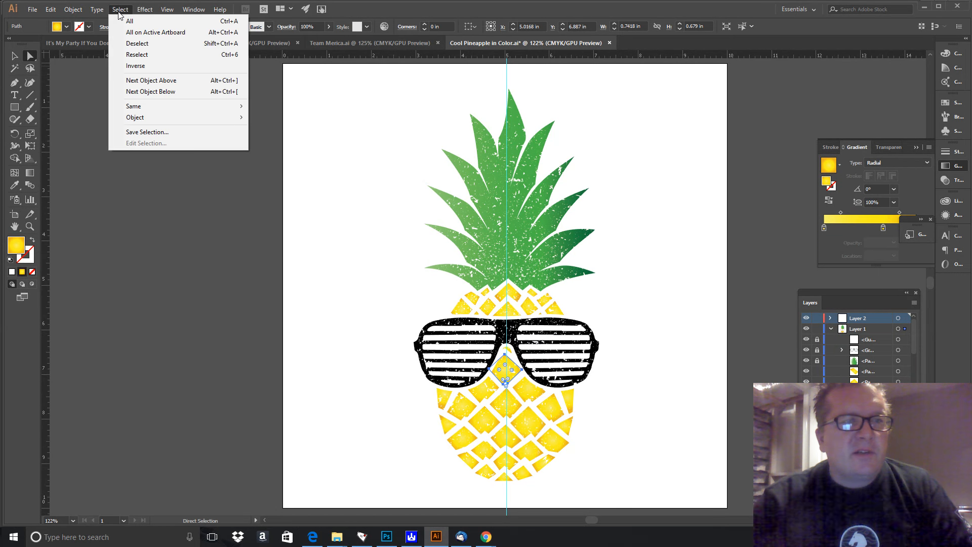
{"action": "mouse_move", "coordinate": [216, 112]}
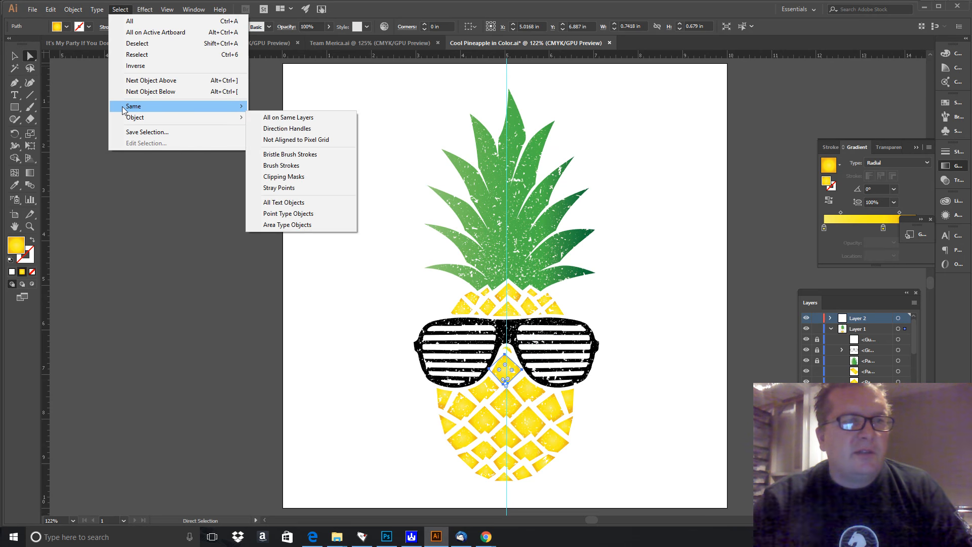
{"action": "mouse_move", "coordinate": [124, 110]}
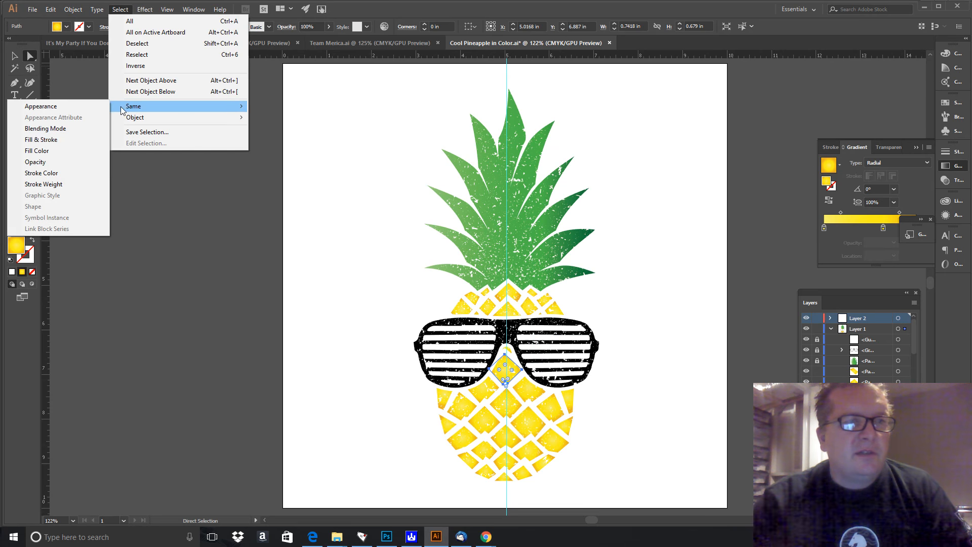
{"action": "left_click", "coordinate": [55, 150]}
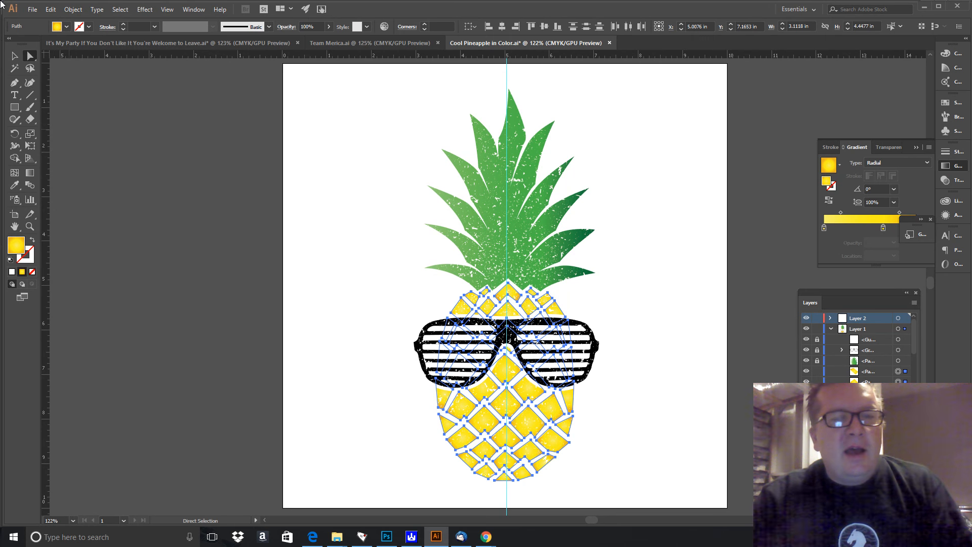
Step: Switch back to the pineapple image in Photoshop and look over the options available for Layer 0
{"action": "left_click", "coordinate": [385, 537]}
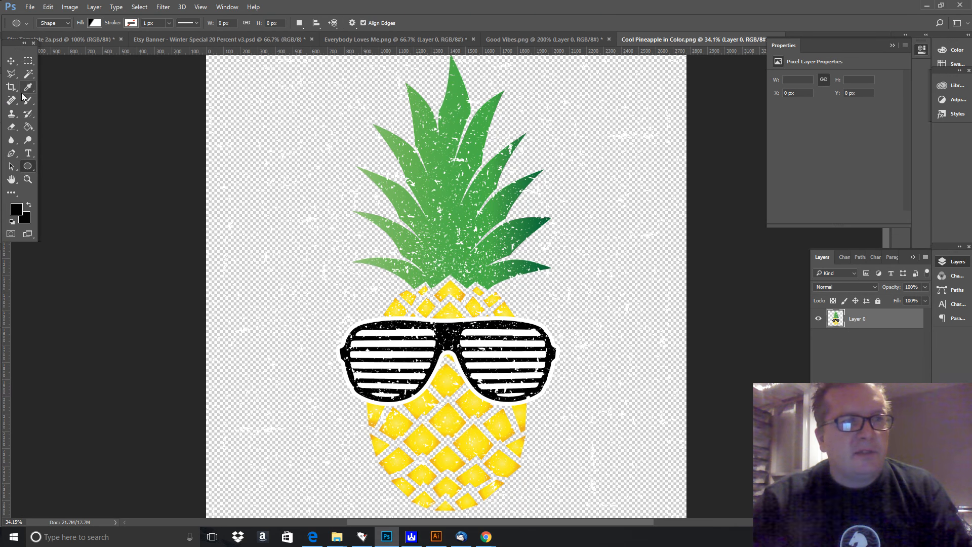
{"action": "left_click", "coordinate": [25, 65]}
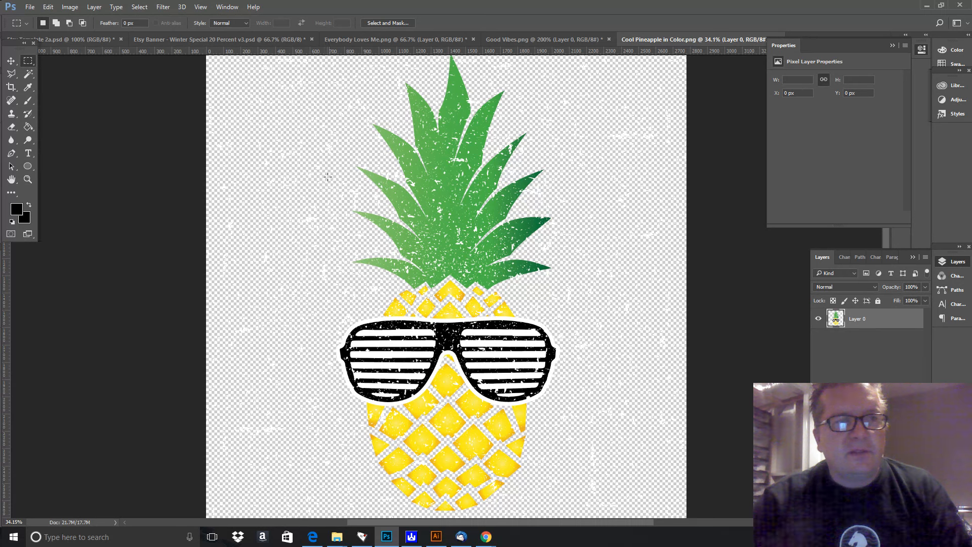
{"action": "left_click", "coordinate": [11, 61]}
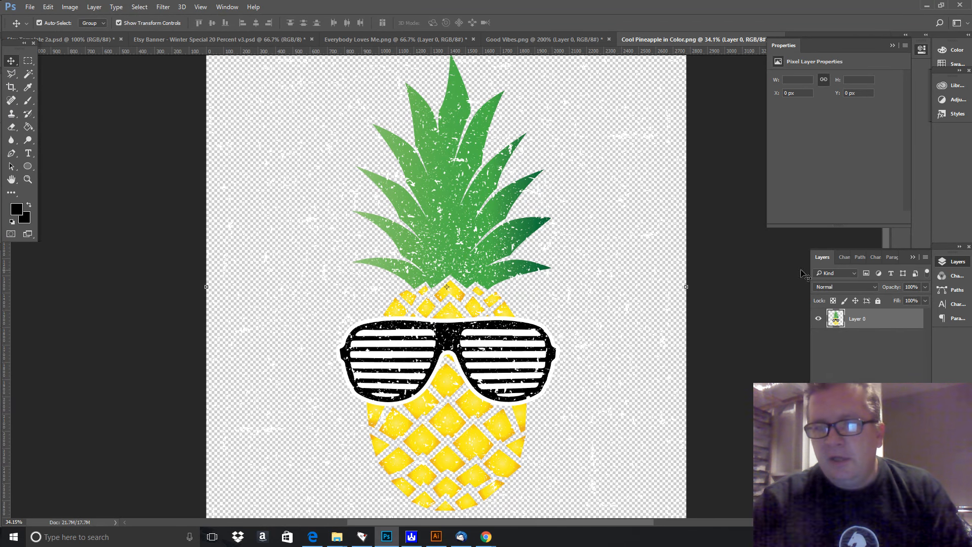
{"action": "right_click", "coordinate": [885, 325]}
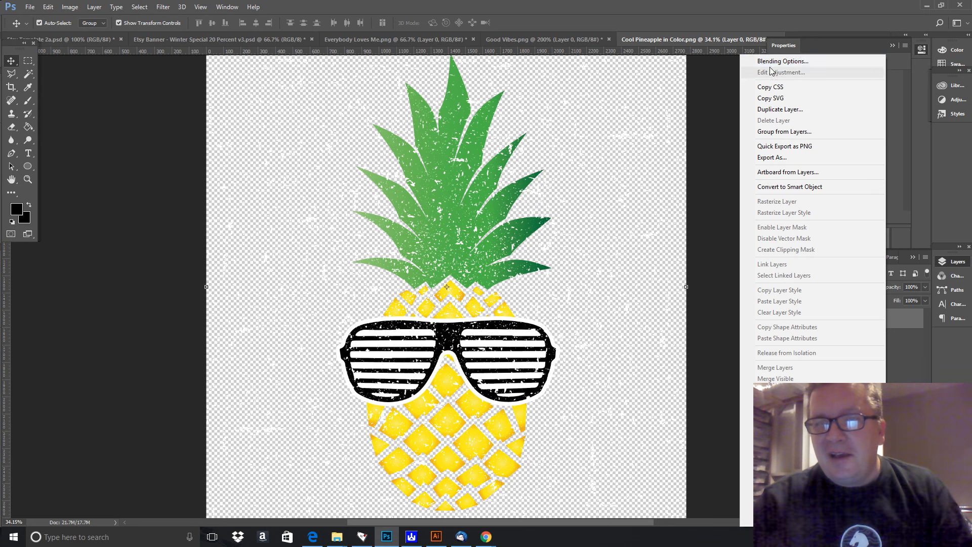
{"action": "left_click", "coordinate": [712, 127]}
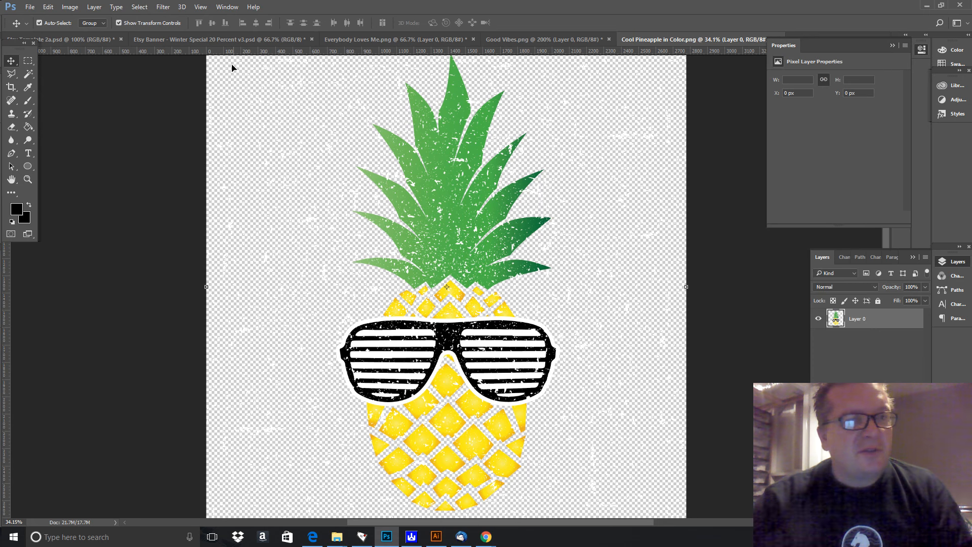
Step: Using the Magic Wand, delete the white outline around the sunglasses and the white gaps between the left lens's slats
{"action": "left_click", "coordinate": [28, 74]}
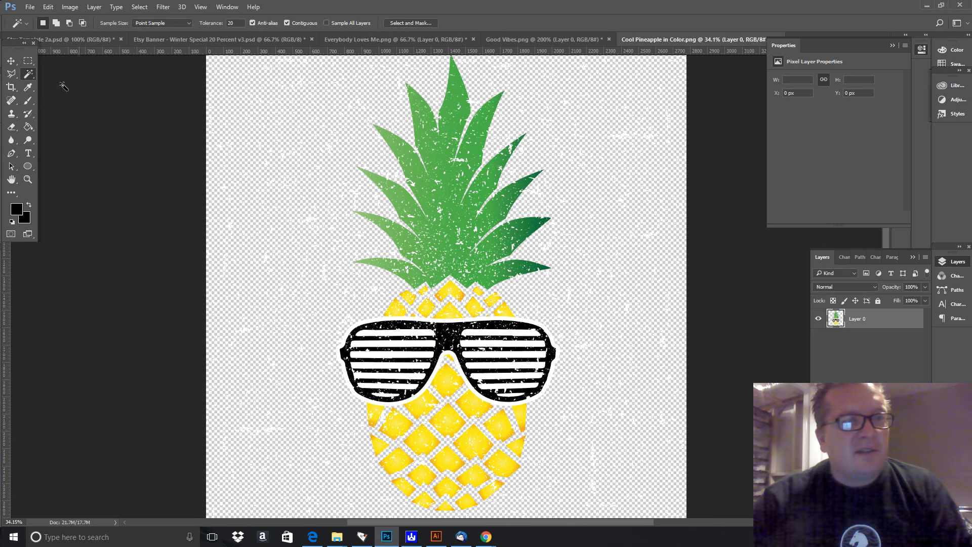
{"action": "left_click", "coordinate": [364, 322]}
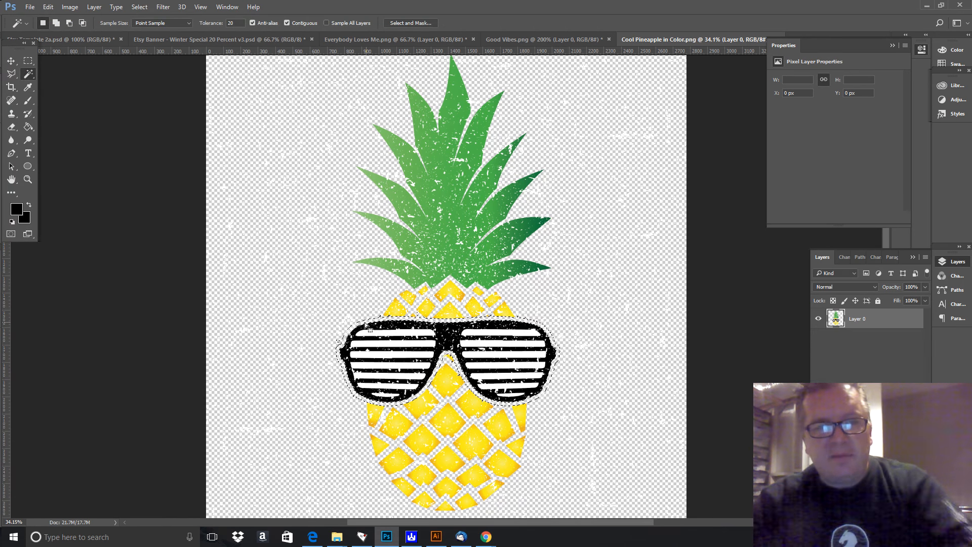
{"action": "left_click", "coordinate": [372, 335]}
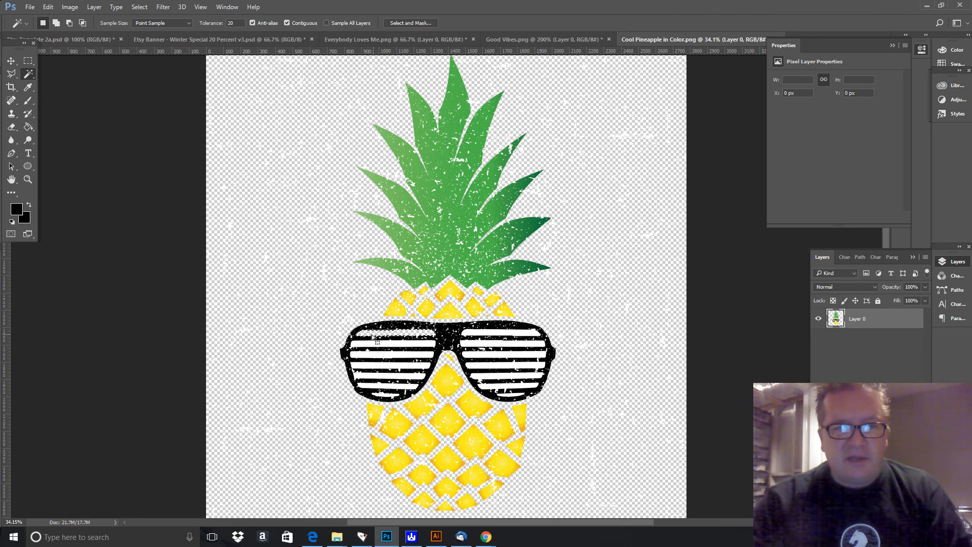
{"action": "left_click", "coordinate": [372, 344]}
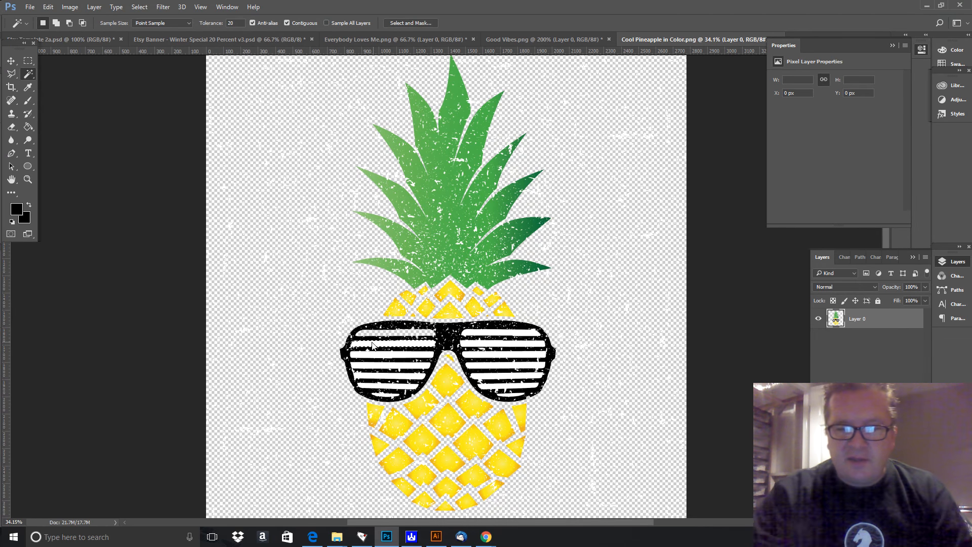
{"action": "left_click", "coordinate": [372, 354]}
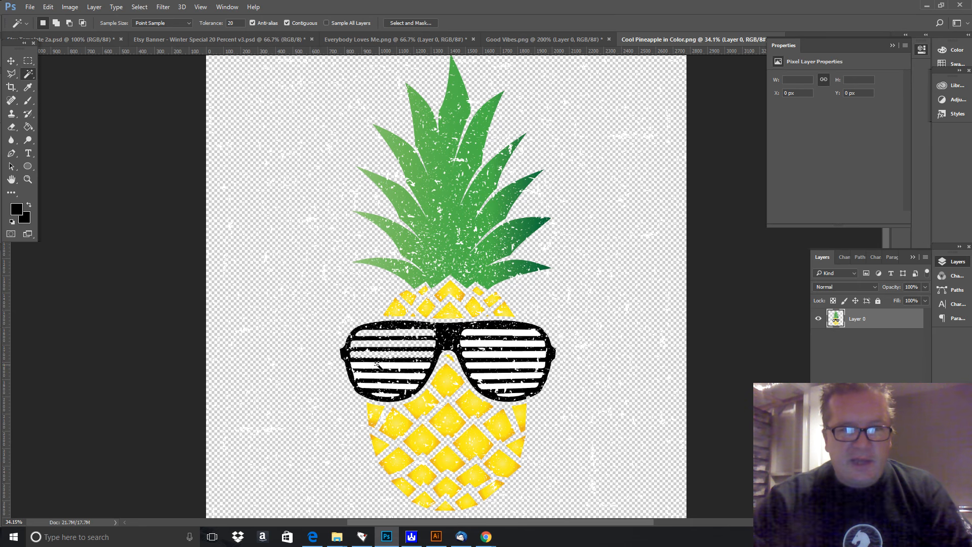
{"action": "left_click", "coordinate": [377, 370]}
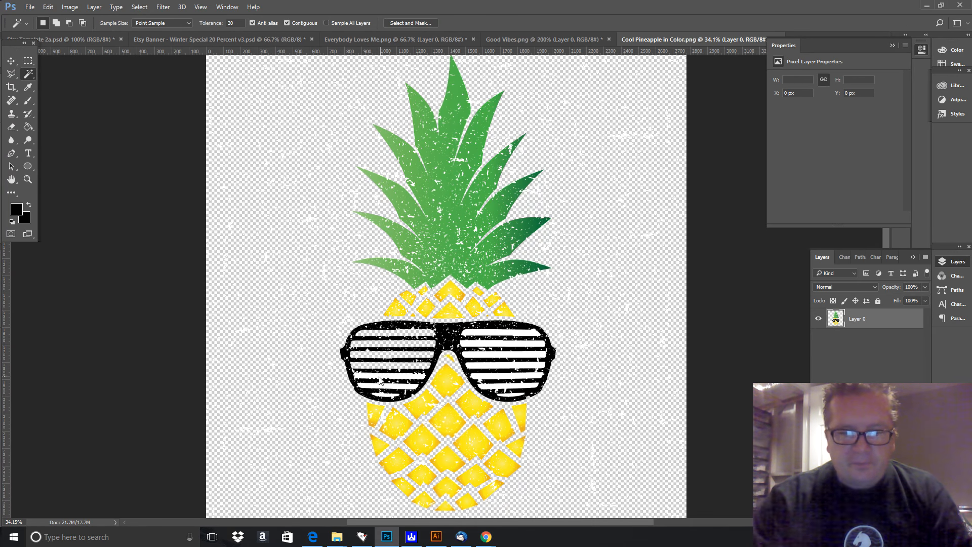
{"action": "left_click", "coordinate": [378, 378]}
{"action": "left_click", "coordinate": [383, 391]}
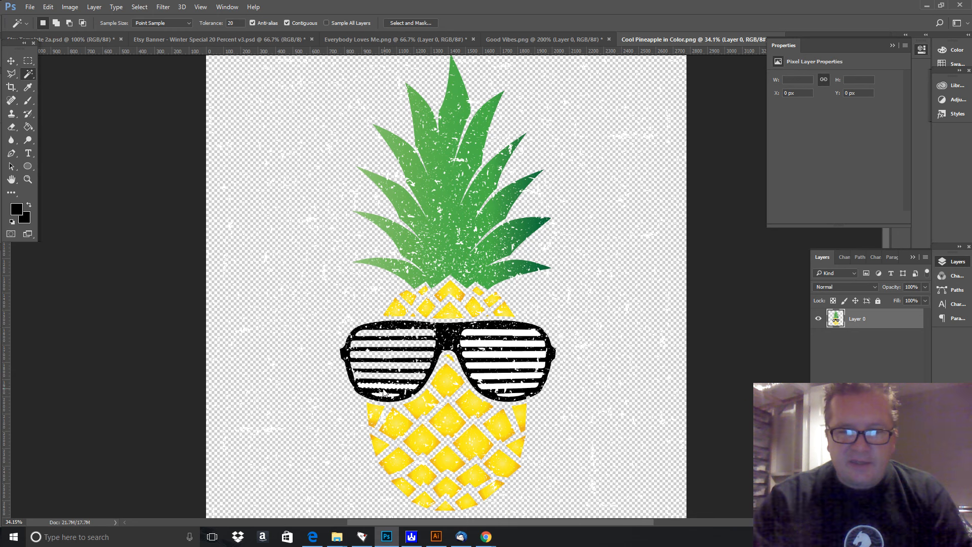
{"action": "left_click", "coordinate": [384, 396]}
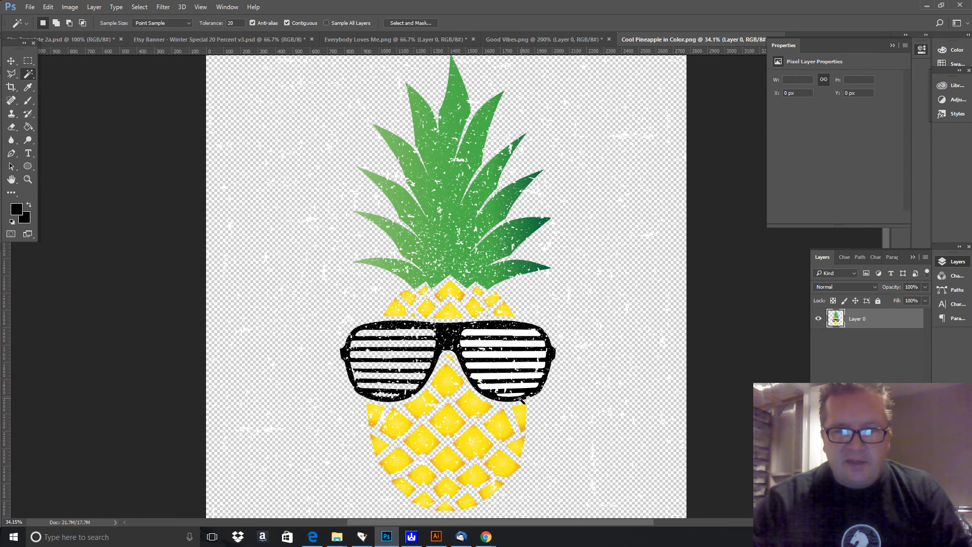
Step: Using the Magic Wand, delete the white gaps between the slats of the sunglasses' right lens
{"action": "left_click", "coordinate": [517, 398]}
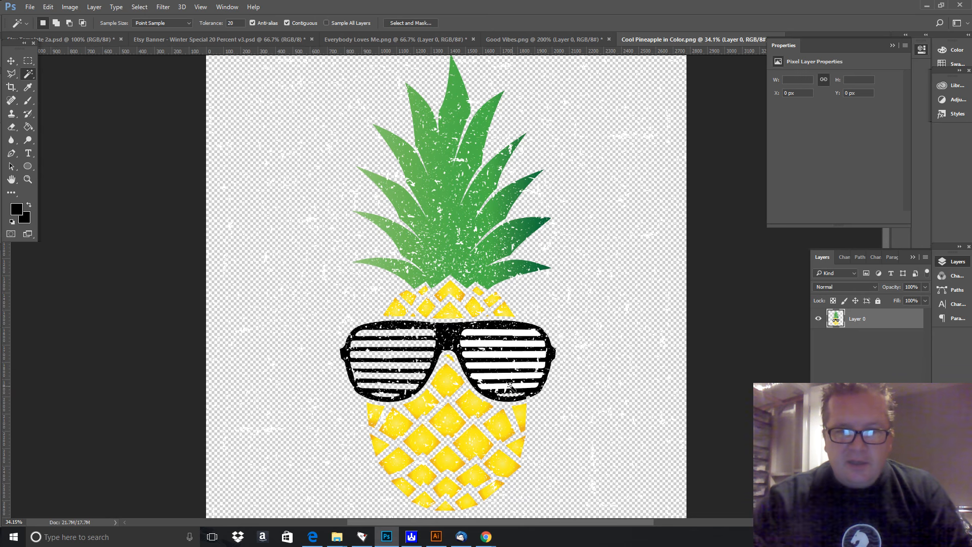
{"action": "left_click", "coordinate": [510, 389]}
{"action": "key", "text": "Delete"}
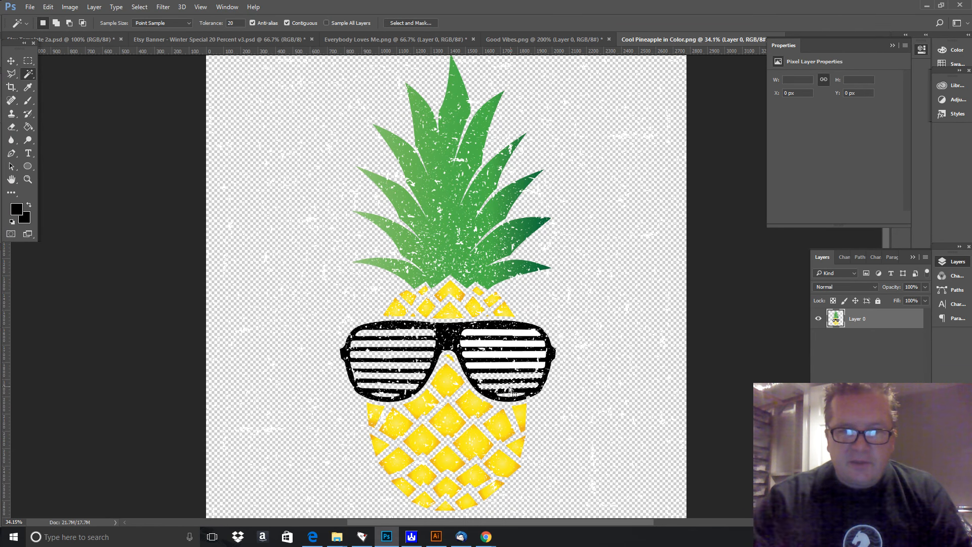
{"action": "left_click", "coordinate": [493, 366]}
{"action": "key", "text": "Delete"}
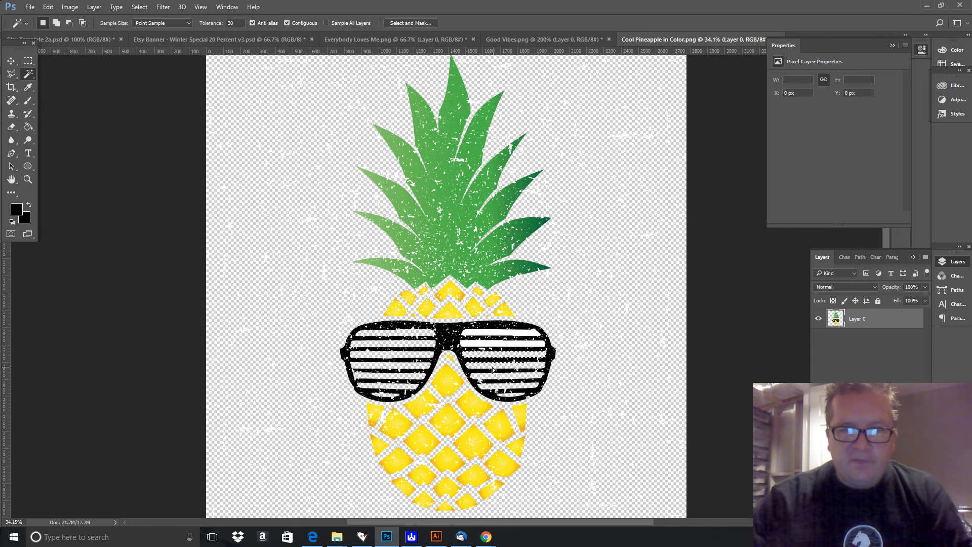
{"action": "left_click", "coordinate": [485, 348]}
{"action": "key", "text": "Delete"}
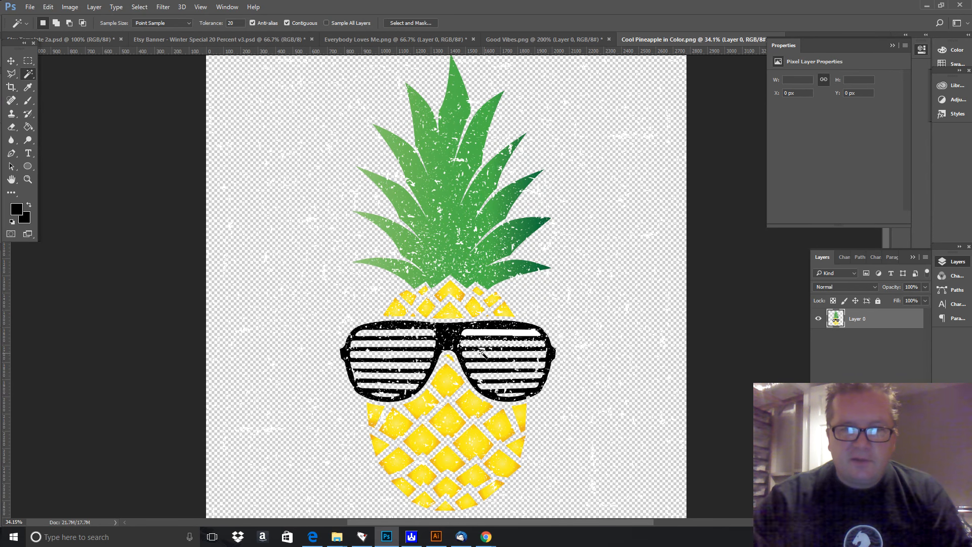
{"action": "left_click", "coordinate": [480, 333]}
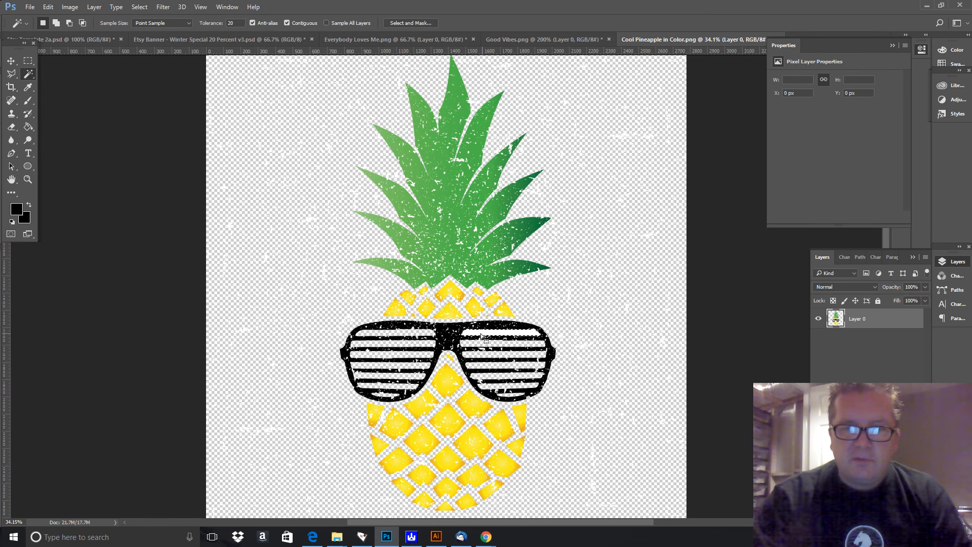
Step: Start a crop of the image and bring both side edges in close to the outer edges of the sunglasses
{"action": "left_click", "coordinate": [28, 60]}
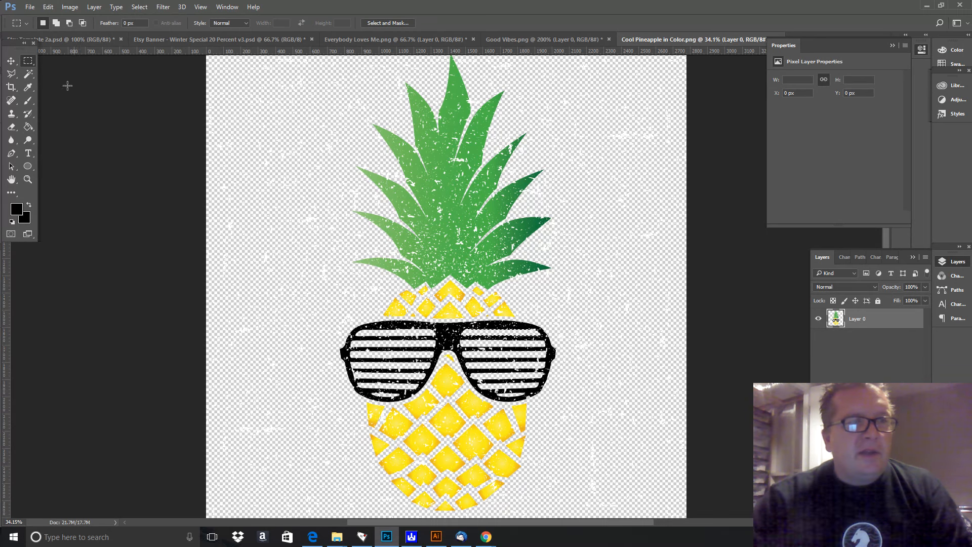
{"action": "left_click", "coordinate": [11, 86]}
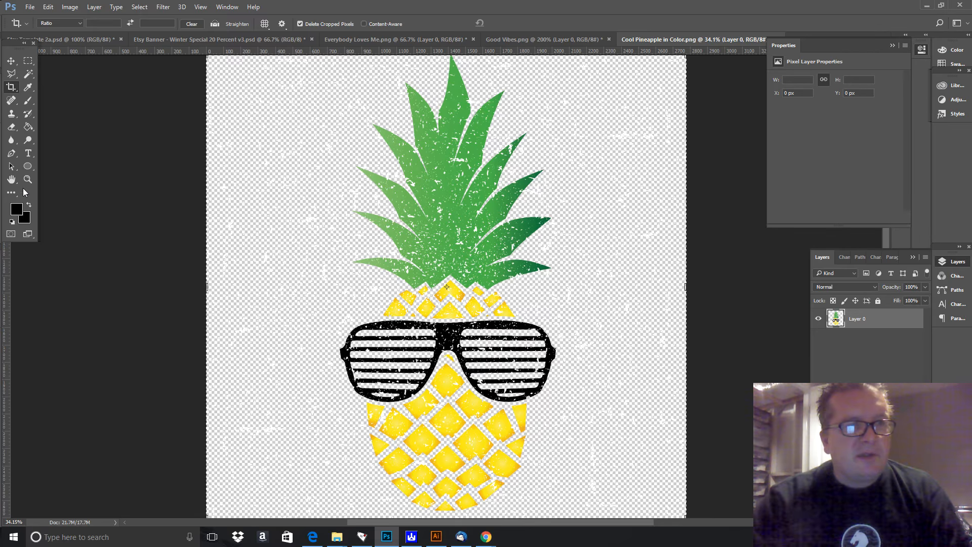
{"action": "left_click", "coordinate": [27, 180]}
{"action": "left_click", "coordinate": [436, 288]}
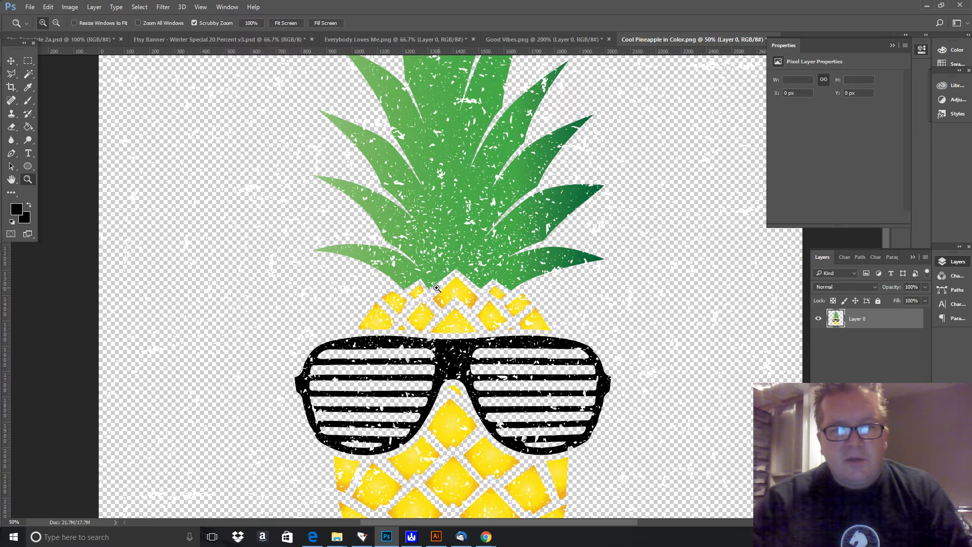
{"action": "left_click", "coordinate": [436, 287]}
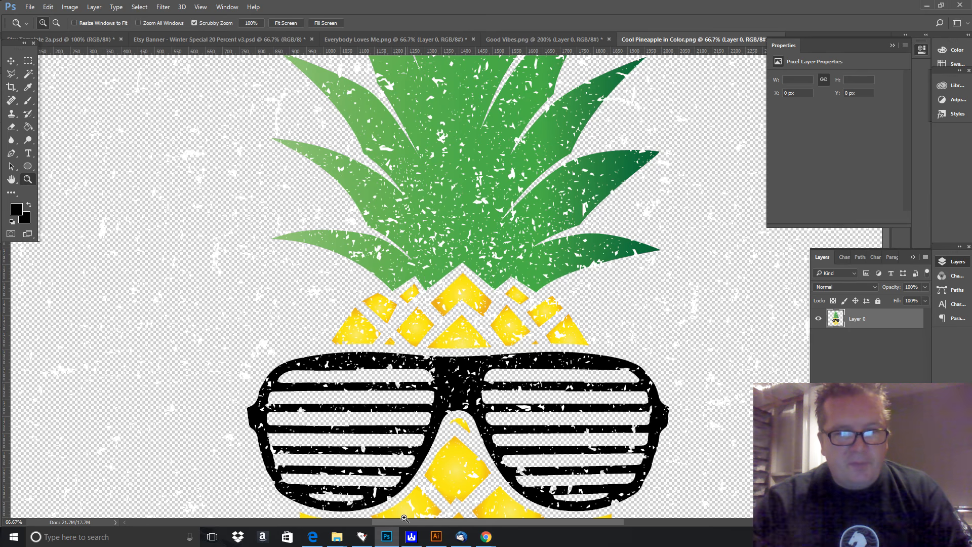
{"action": "left_click_drag", "start_coordinate": [405, 527], "coordinate": [386, 527]}
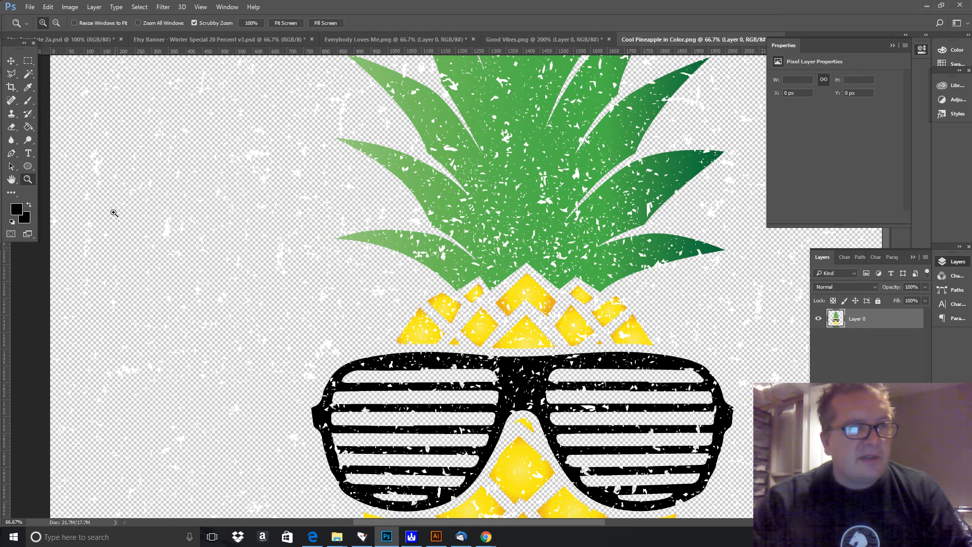
{"action": "left_click", "coordinate": [10, 88]}
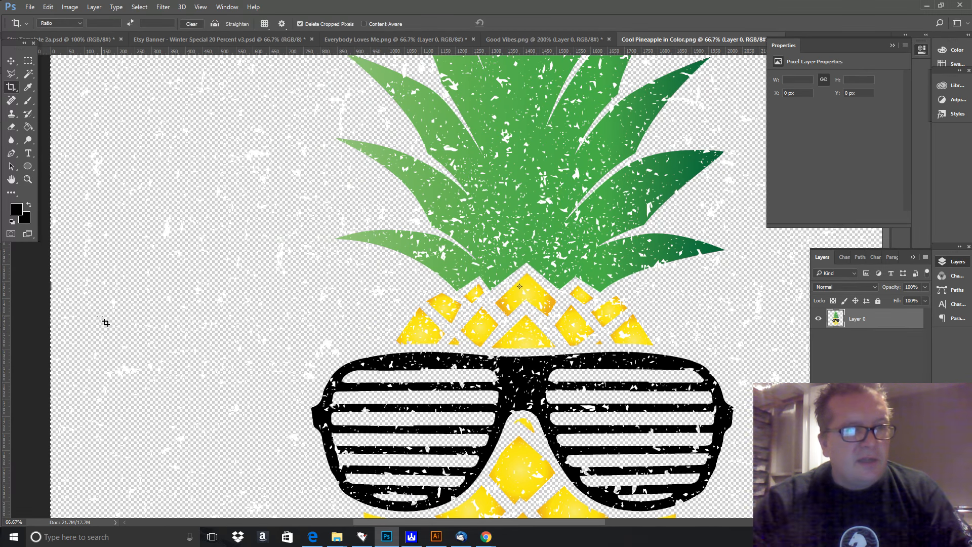
{"action": "left_click_drag", "start_coordinate": [47, 285], "coordinate": [178, 275]}
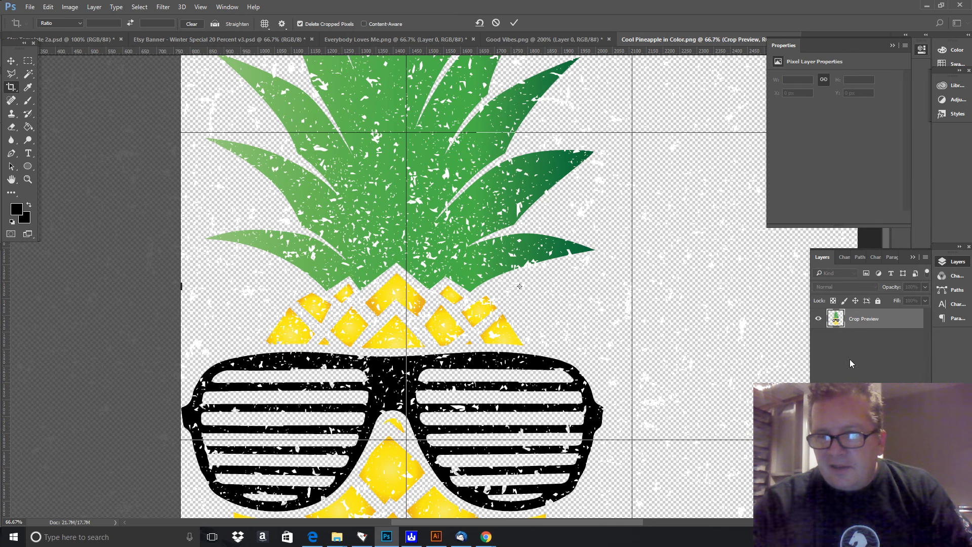
{"action": "left_click", "coordinate": [912, 257]}
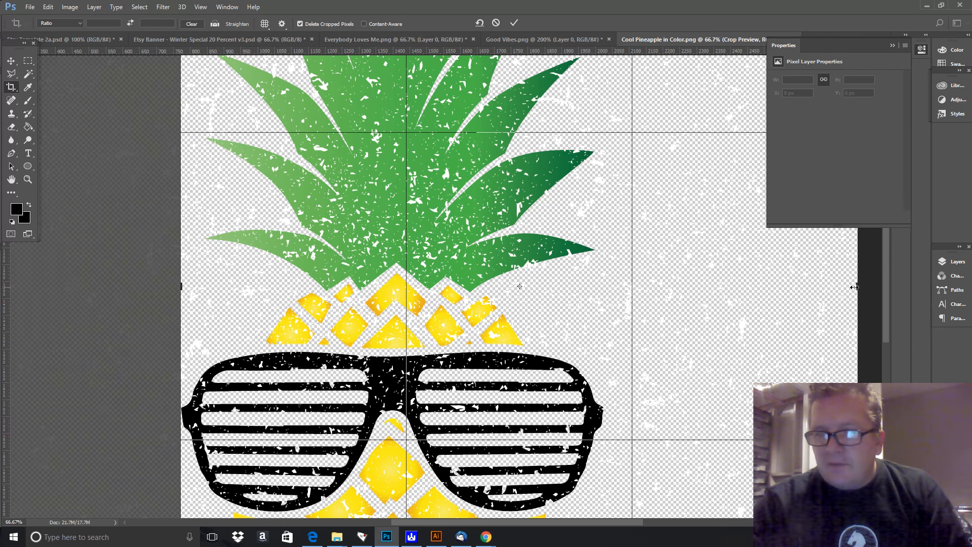
{"action": "left_click_drag", "start_coordinate": [859, 293], "coordinate": [728, 298]}
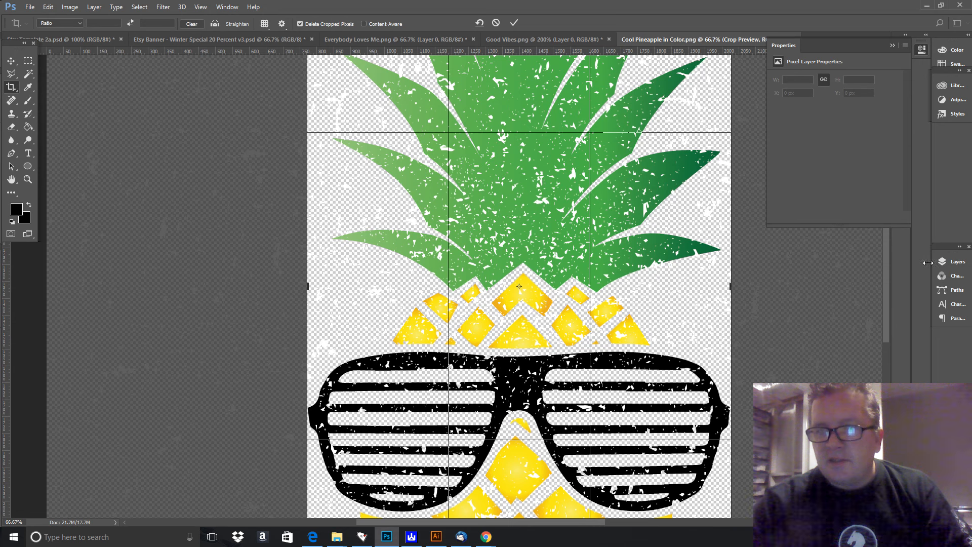
Step: Tighten the crop's upper and lower edges around the leaf tip and the pineapple's base, and apply the crop
{"action": "left_click_drag", "start_coordinate": [887, 287], "coordinate": [876, 217]}
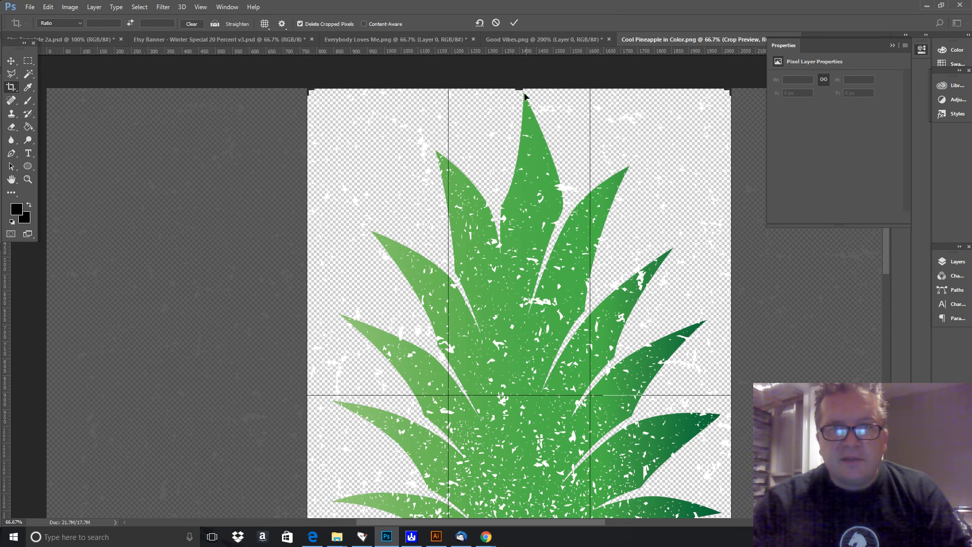
{"action": "left_click_drag", "start_coordinate": [517, 89], "coordinate": [517, 91]}
{"action": "mouse_move", "coordinate": [885, 247]}
{"action": "left_mouse_down"}
{"action": "mouse_move", "coordinate": [915, 339]}
{"action": "mouse_move", "coordinate": [917, 405]}
{"action": "left_mouse_up"}
{"action": "scroll", "coordinate": [518, 103], "scroll_direction": "down", "scroll_amount": 5}
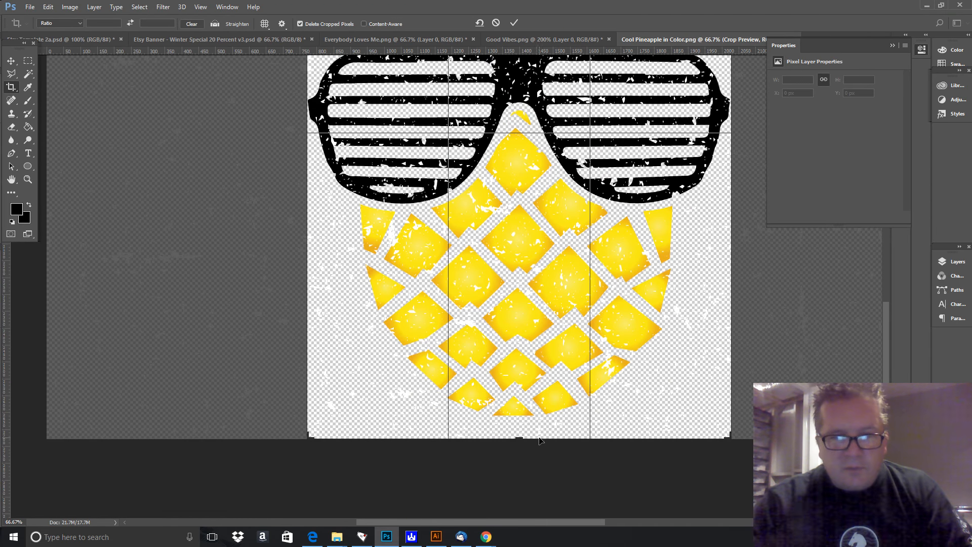
{"action": "left_click_drag", "start_coordinate": [519, 438], "coordinate": [517, 427]}
{"action": "right_click", "coordinate": [519, 400]}
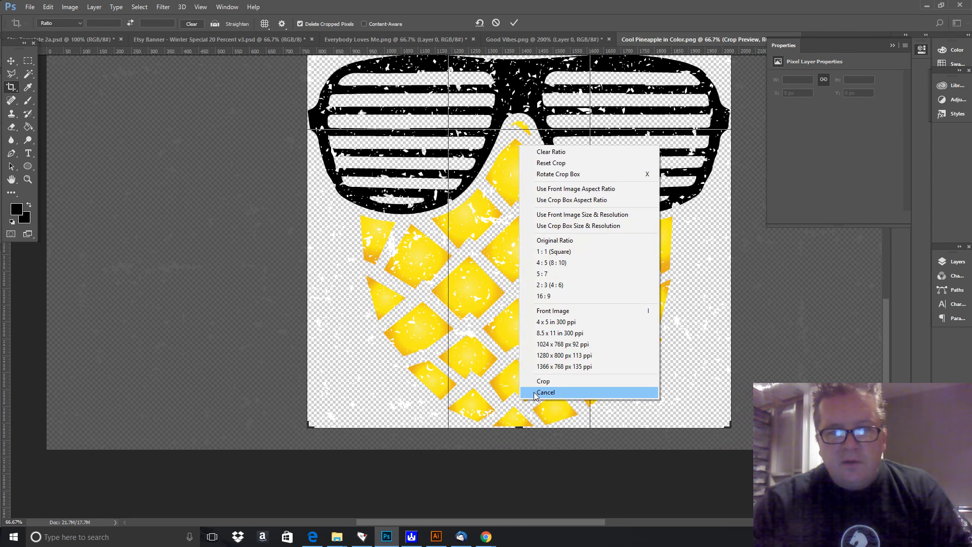
{"action": "left_click", "coordinate": [535, 393]}
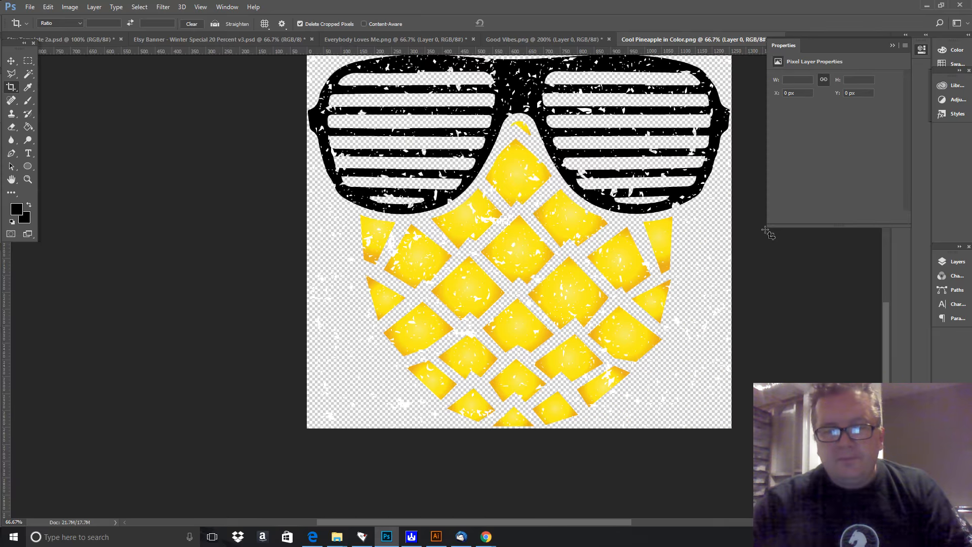
{"action": "key", "text": "ctrl+0"}
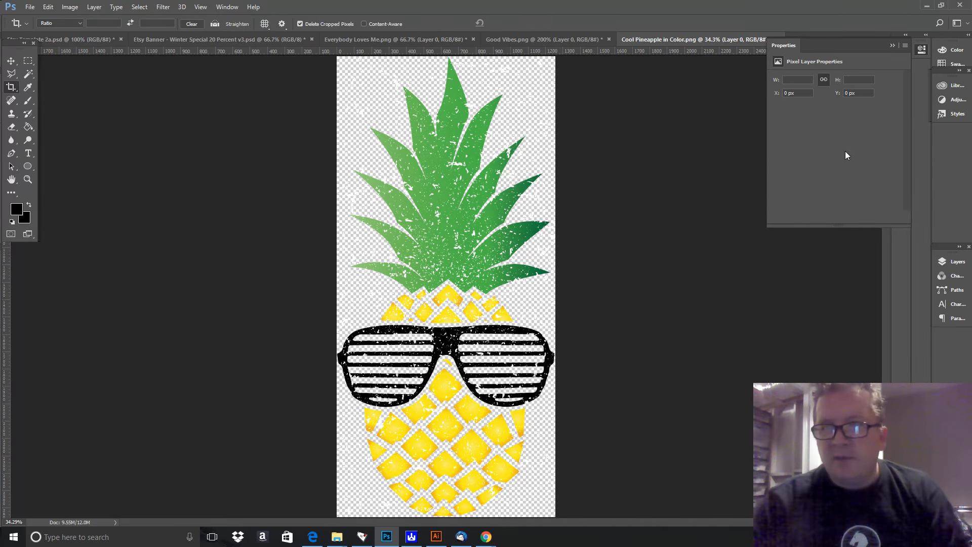
Step: In Layer 0's Blending Options, lower the white limit of Blend If for This Layer to hide the remaining white specks
{"action": "left_click", "coordinate": [946, 262]}
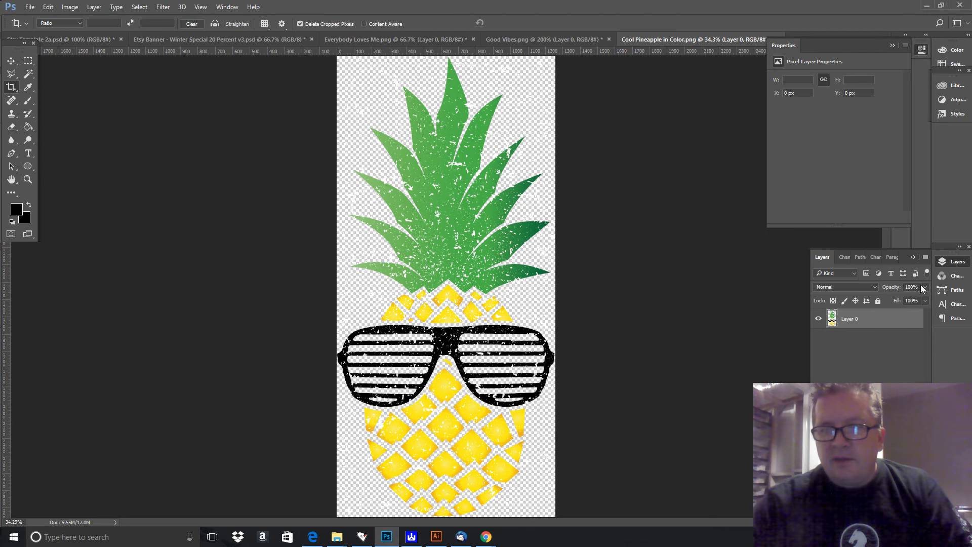
{"action": "right_click", "coordinate": [856, 319]}
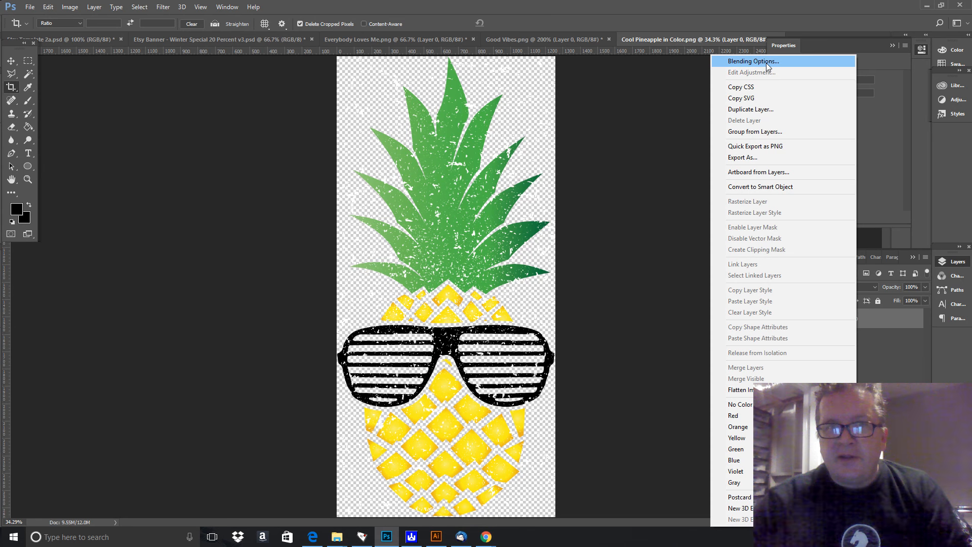
{"action": "left_click", "coordinate": [227, 7]}
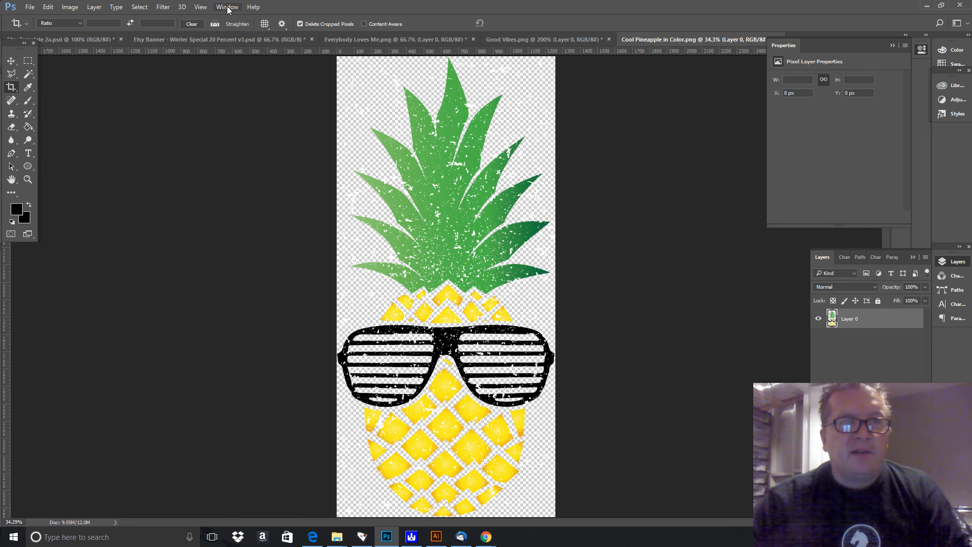
{"action": "left_click", "coordinate": [228, 7]}
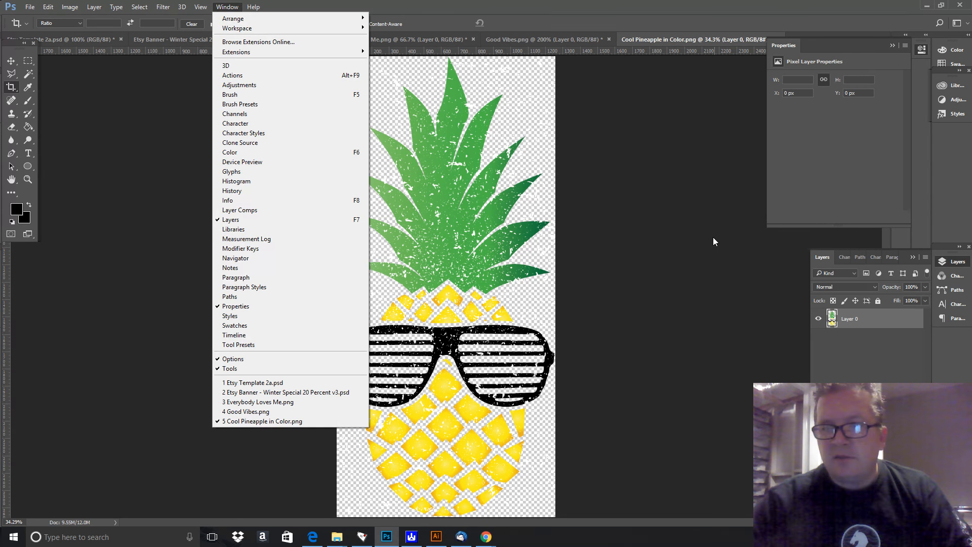
{"action": "left_click", "coordinate": [849, 319]}
{"action": "right_click", "coordinate": [849, 316]}
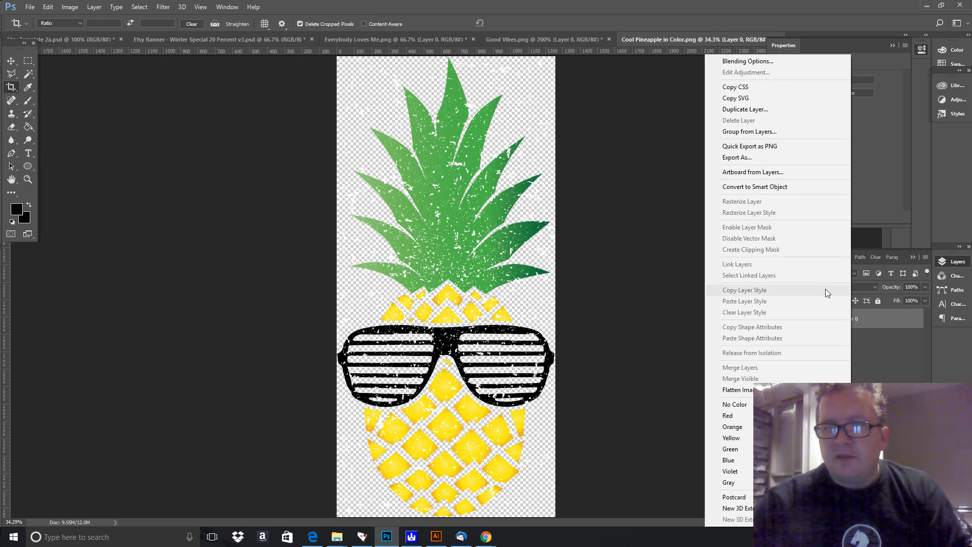
{"action": "left_click", "coordinate": [754, 64]}
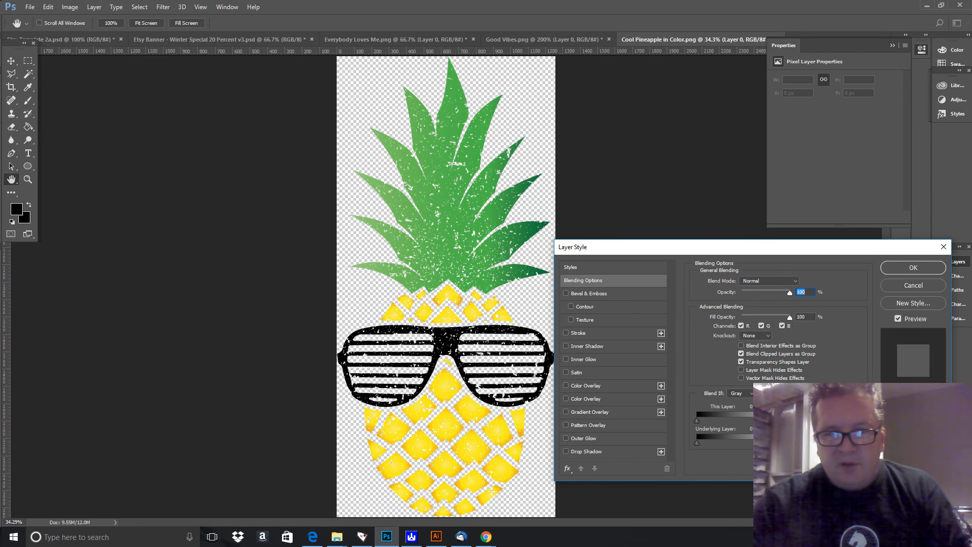
{"action": "mouse_move", "coordinate": [825, 420]}
{"action": "left_mouse_down"}
{"action": "mouse_move", "coordinate": [802, 421]}
{"action": "mouse_move", "coordinate": [810, 421]}
{"action": "left_mouse_up"}
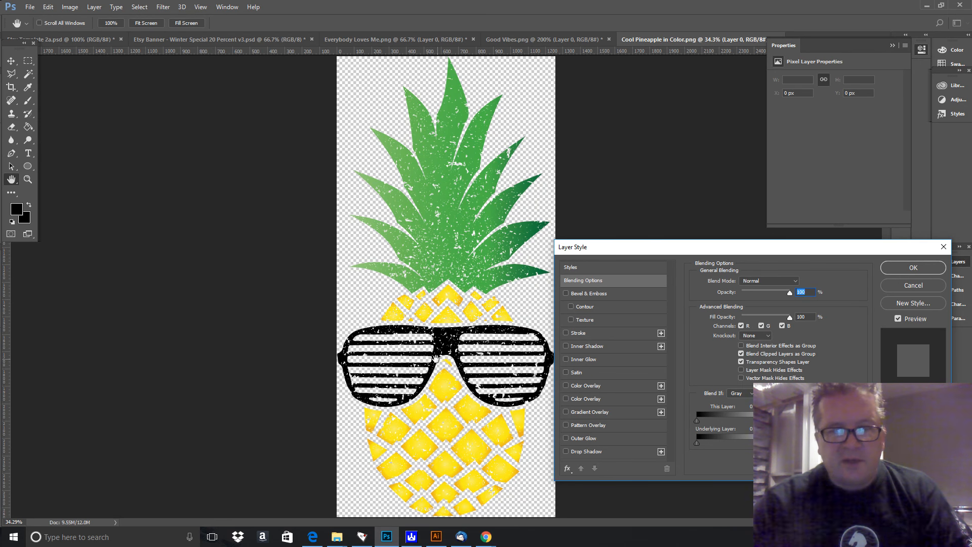
{"action": "left_click", "coordinate": [910, 270]}
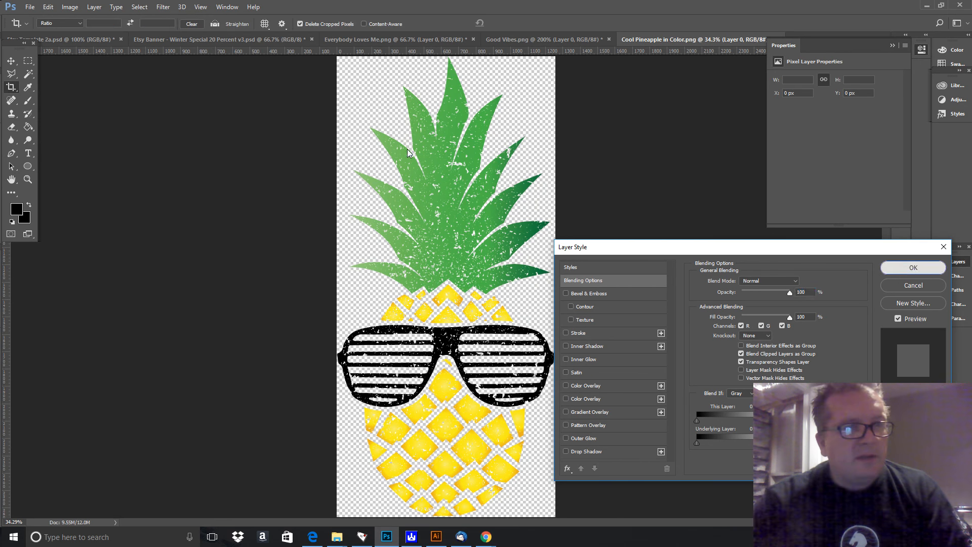
Step: Draw a rectangle shape of about 1646 × 2504 px over the pineapple and place its layer beneath Layer 0
{"action": "left_click", "coordinate": [29, 165]}
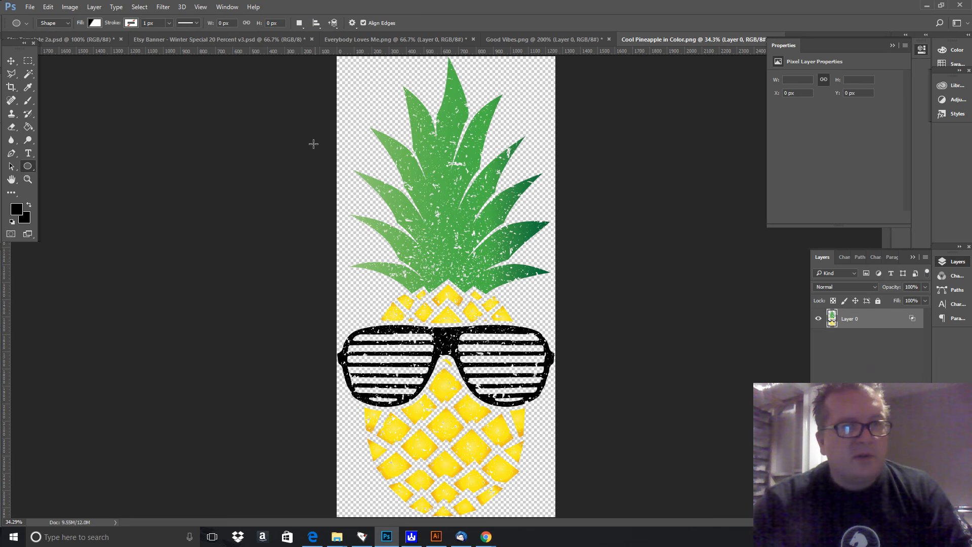
{"action": "right_click", "coordinate": [28, 168]}
{"action": "left_click", "coordinate": [51, 168]}
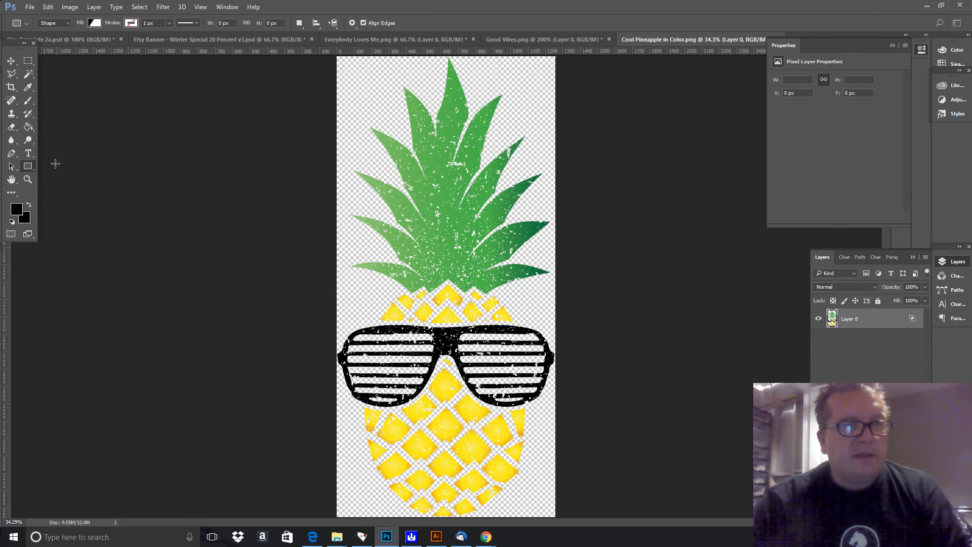
{"action": "left_click_drag", "start_coordinate": [318, 63], "coordinate": [604, 497]}
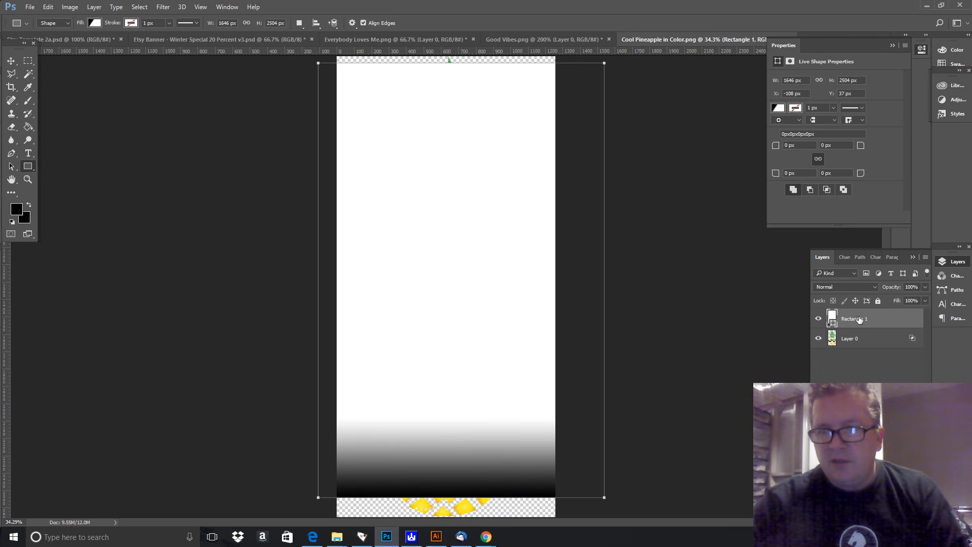
{"action": "left_click_drag", "start_coordinate": [859, 319], "coordinate": [856, 348]}
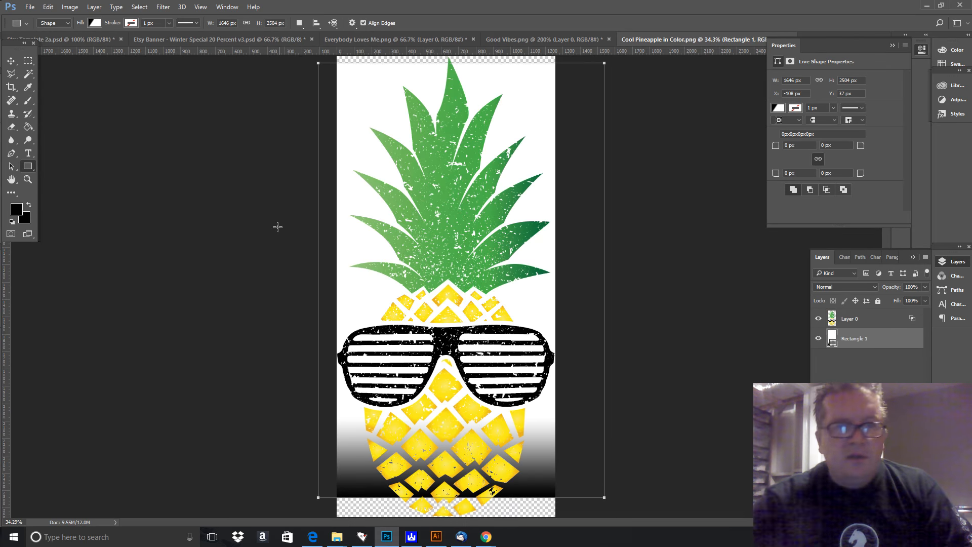
Step: Fill the rectangle with solid black and examine the sunglasses closely against it for leftover white edges
{"action": "left_click", "coordinate": [92, 23]}
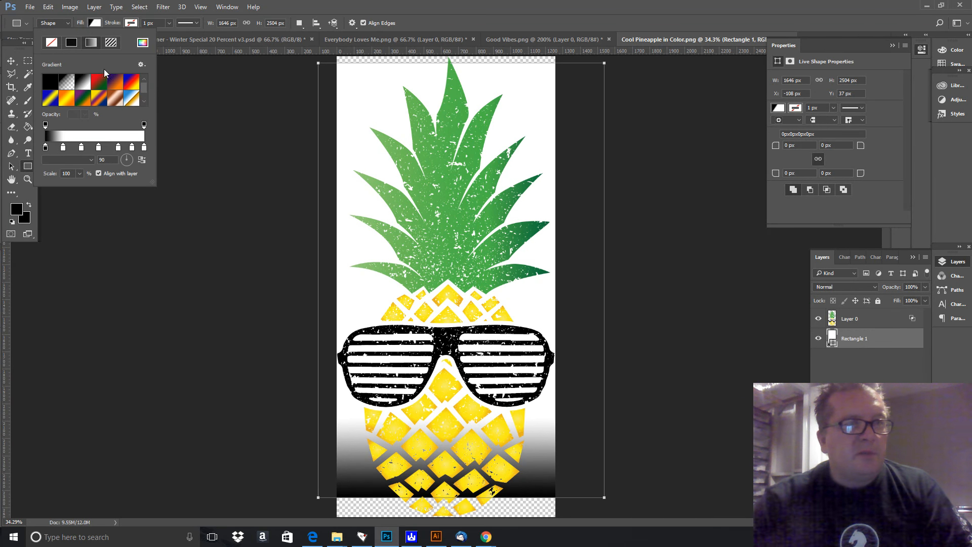
{"action": "left_click", "coordinate": [70, 43]}
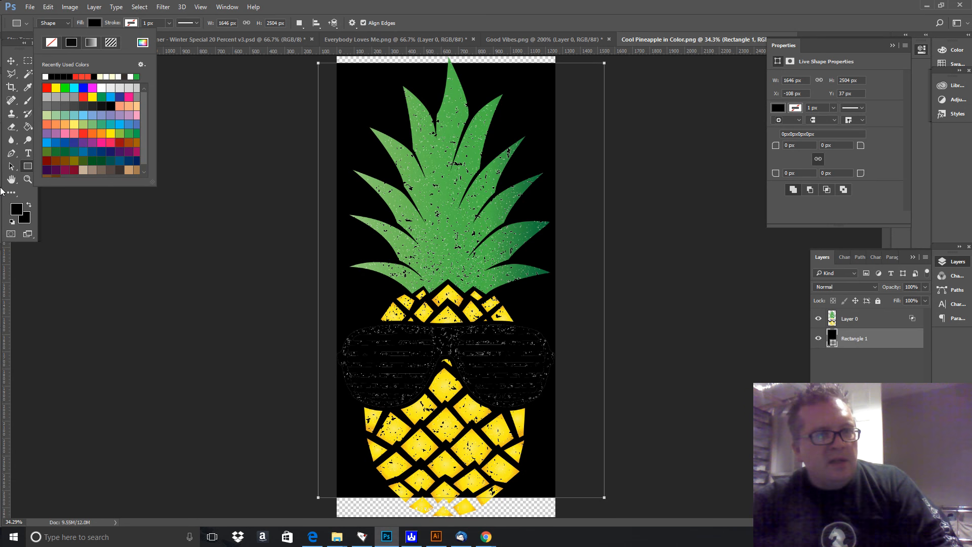
{"action": "left_click", "coordinate": [28, 179]}
{"action": "left_click", "coordinate": [27, 179]}
{"action": "left_click_drag", "start_coordinate": [407, 353], "coordinate": [472, 370]}
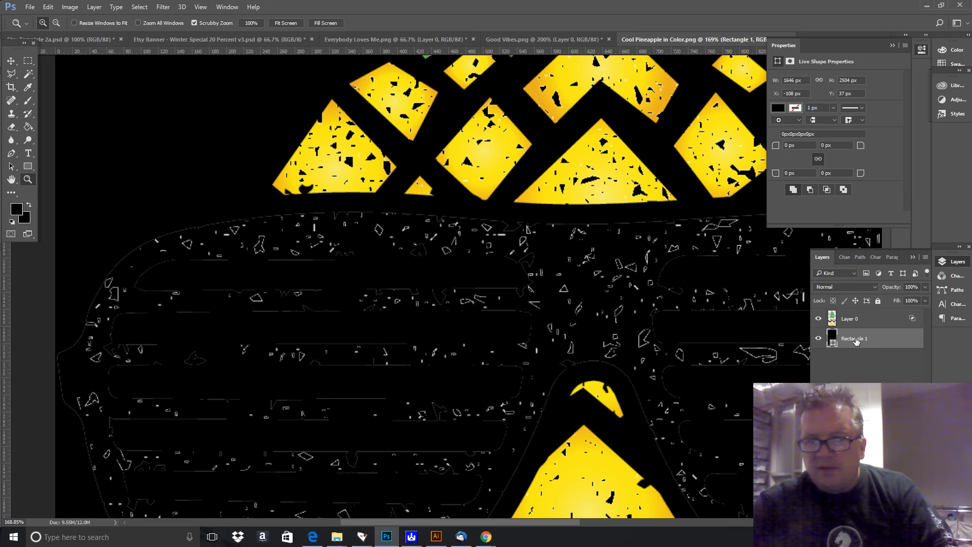
{"action": "left_click", "coordinate": [11, 61]}
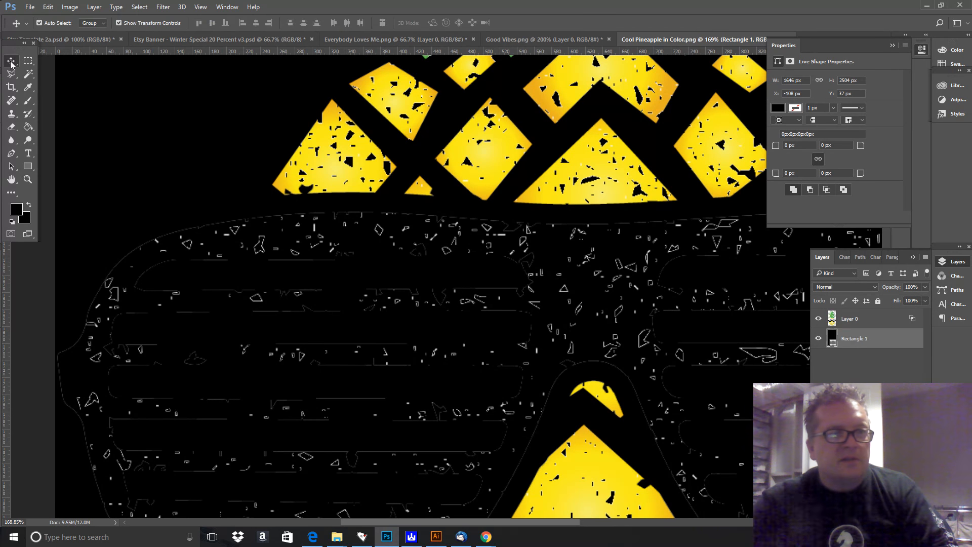
Step: In Layer 0's Blending Options, readjust the white limit of Blend If for This Layer while judging the artwork against the black rectangle
{"action": "right_click", "coordinate": [882, 320]}
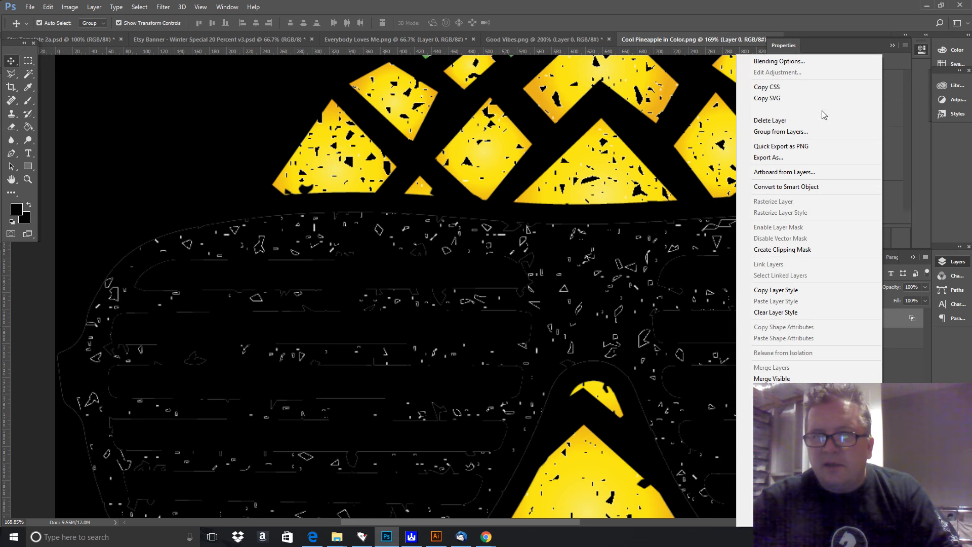
{"action": "left_click", "coordinate": [809, 61]}
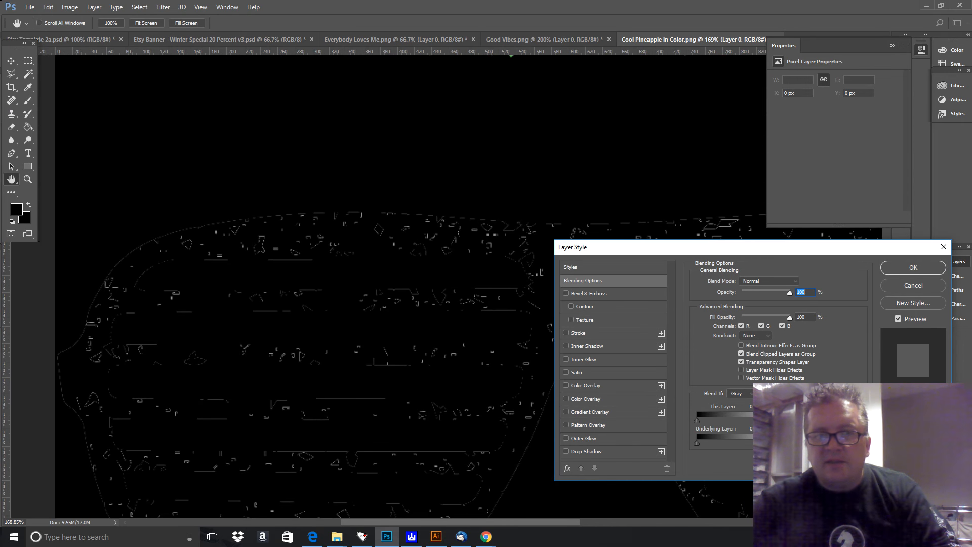
{"action": "left_click_drag", "start_coordinate": [764, 427], "coordinate": [727, 434]}
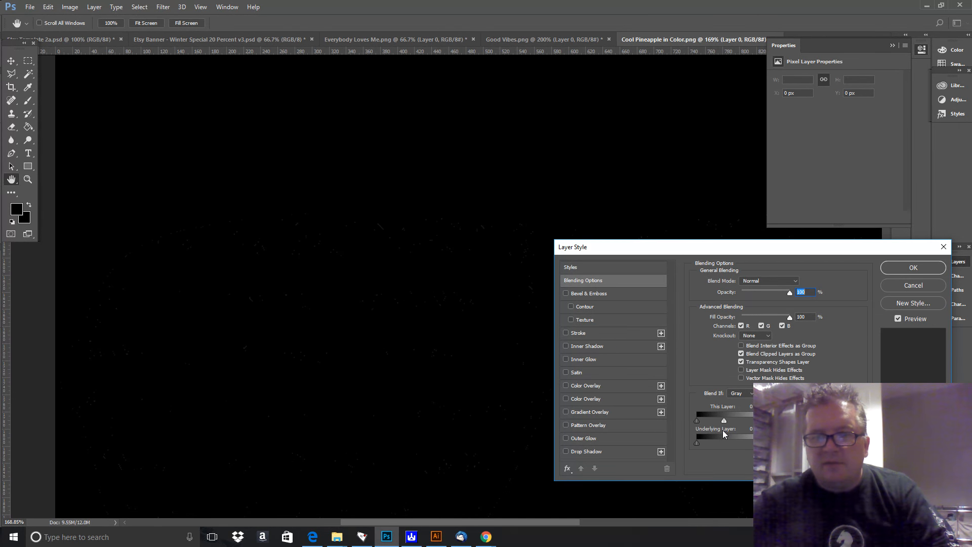
{"action": "left_click_drag", "start_coordinate": [723, 434], "coordinate": [806, 430]}
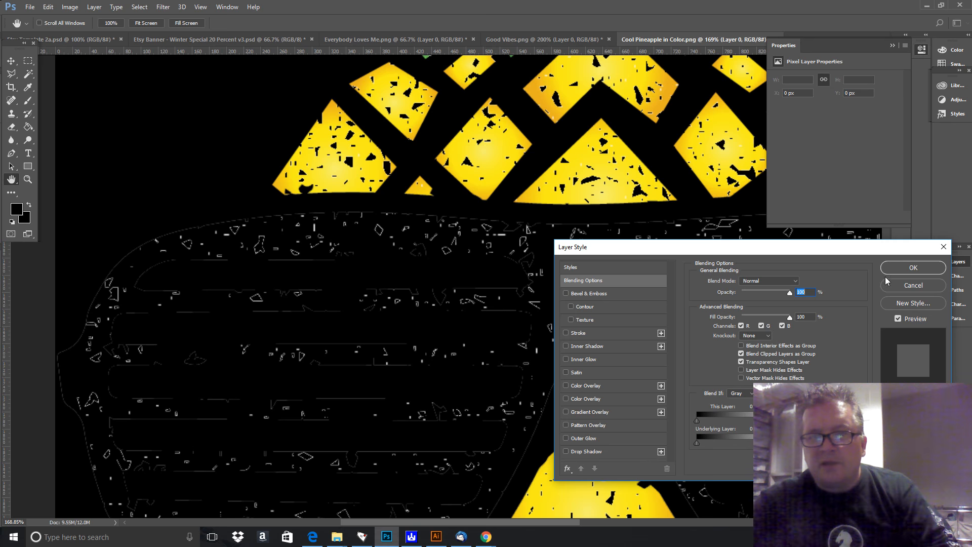
{"action": "left_click", "coordinate": [911, 268]}
Step: Fit the whole pineapple in view and delete the black Rectangle 1 layer, leaving nothing selected
{"action": "key", "text": "ctrl+0"}
{"action": "key", "text": "v"}
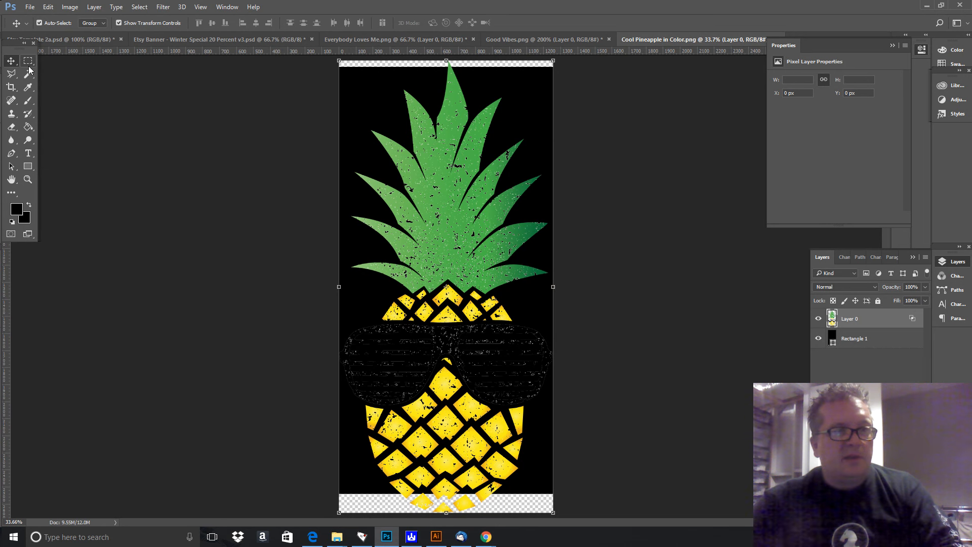
{"action": "left_click", "coordinate": [887, 342]}
{"action": "right_click", "coordinate": [887, 342]}
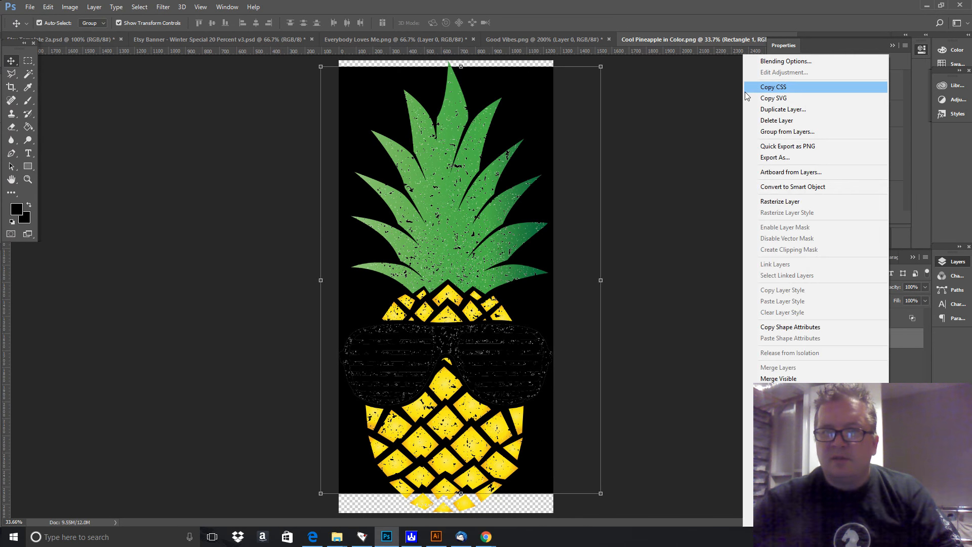
{"action": "left_click", "coordinate": [777, 120]}
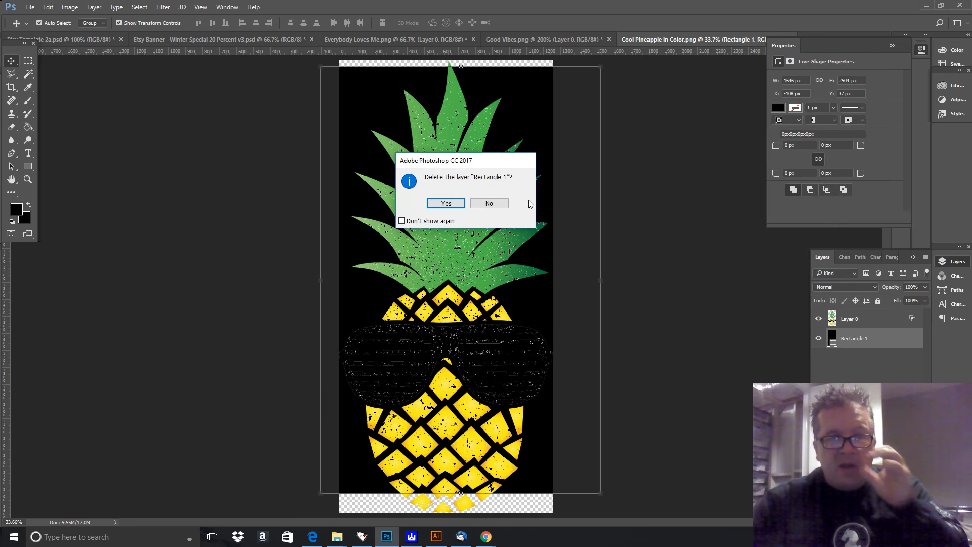
{"action": "left_click", "coordinate": [445, 203]}
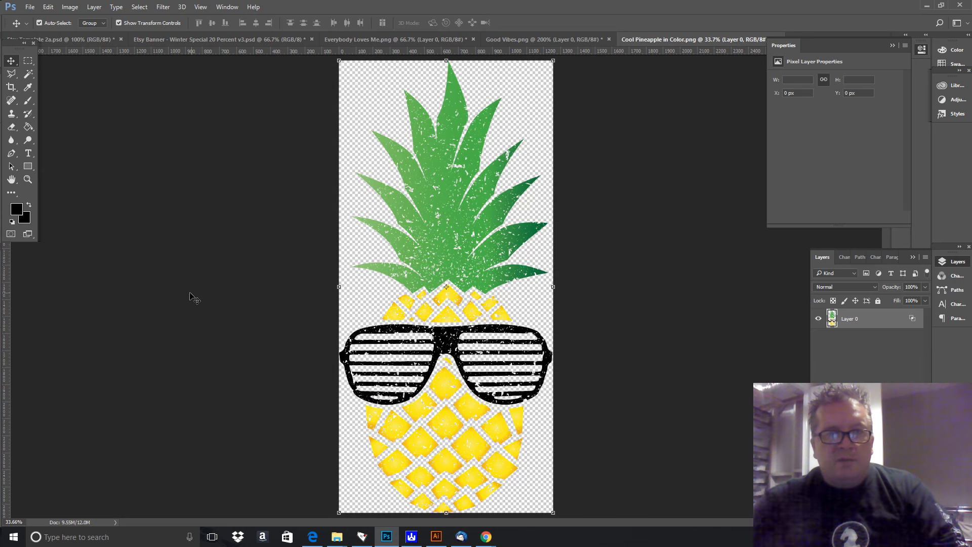
{"action": "left_click", "coordinate": [194, 299]}
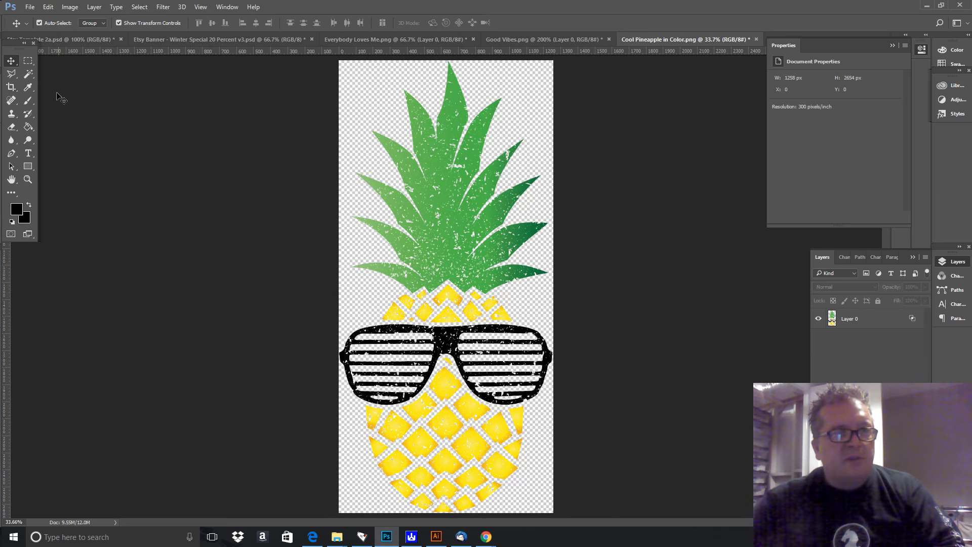
Step: Save the artwork as a PNG over Cool Pineapple in Color.png in the Designs folder, with smallest compression and no interlacing
{"action": "left_click", "coordinate": [29, 6]}
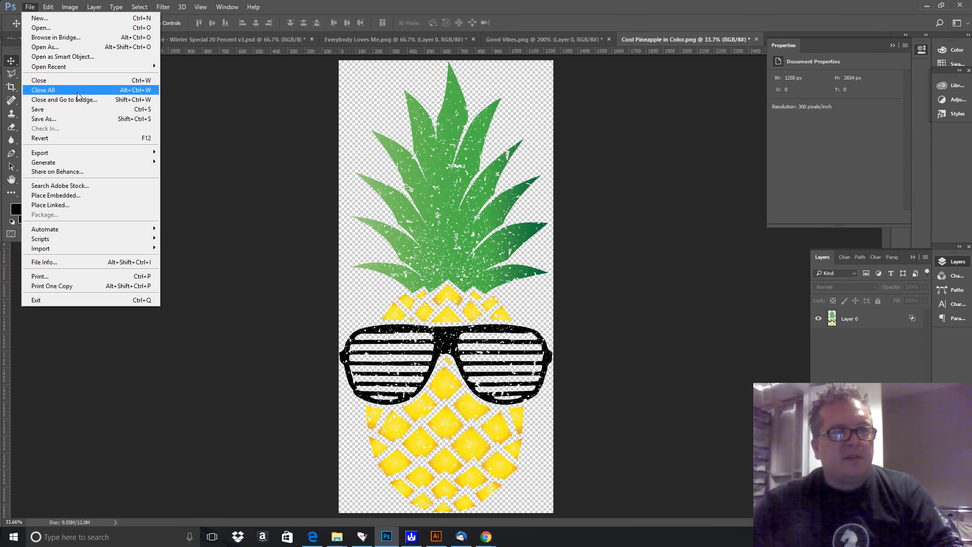
{"action": "left_click", "coordinate": [87, 119]}
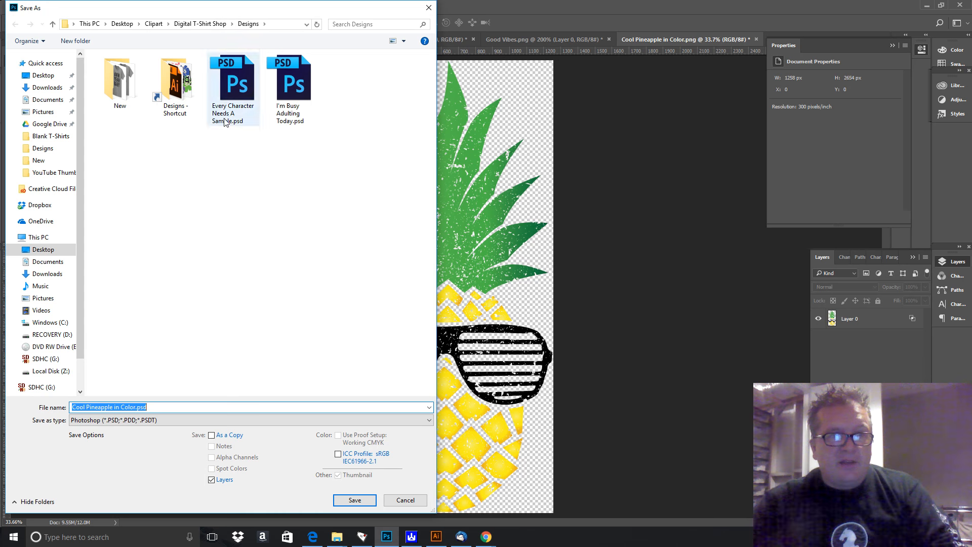
{"action": "left_click", "coordinate": [170, 89]}
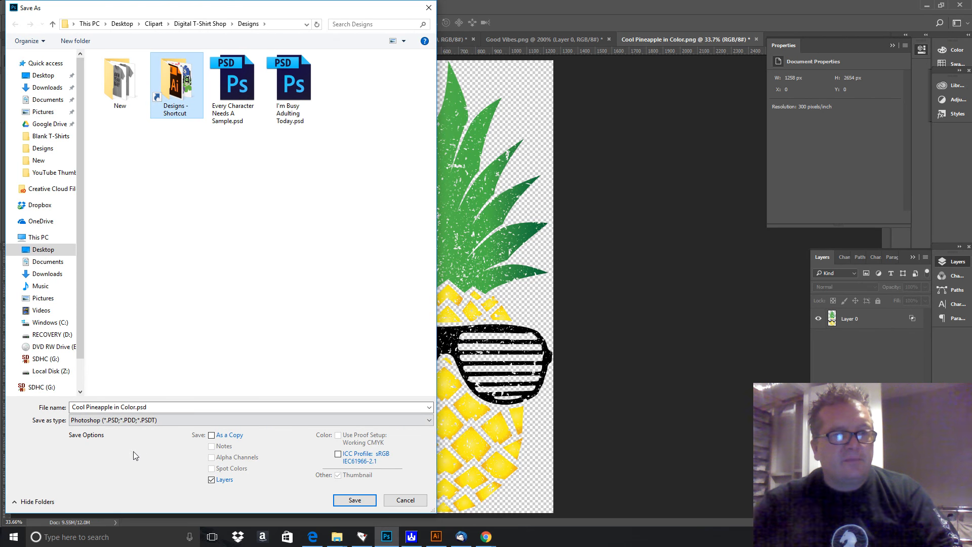
{"action": "left_click", "coordinate": [160, 420]}
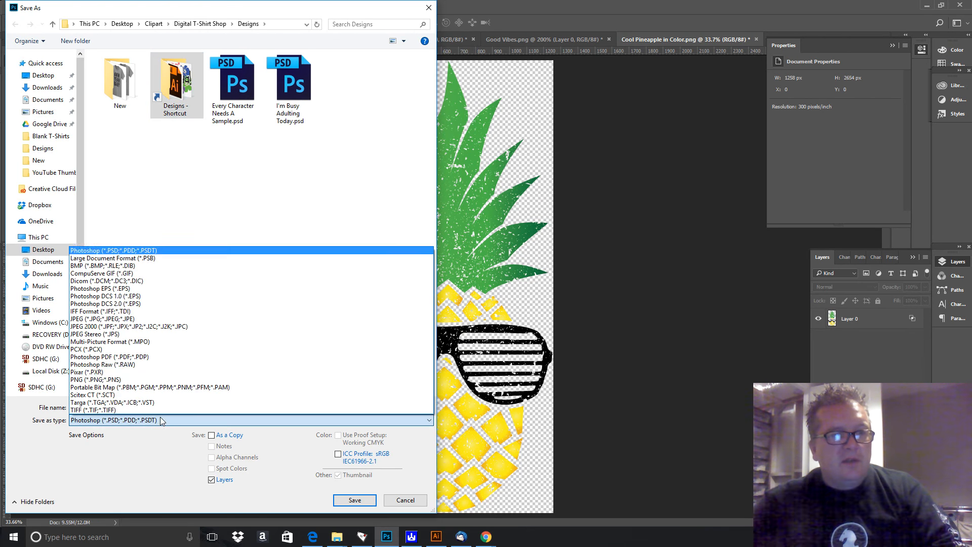
{"action": "left_click", "coordinate": [160, 379]}
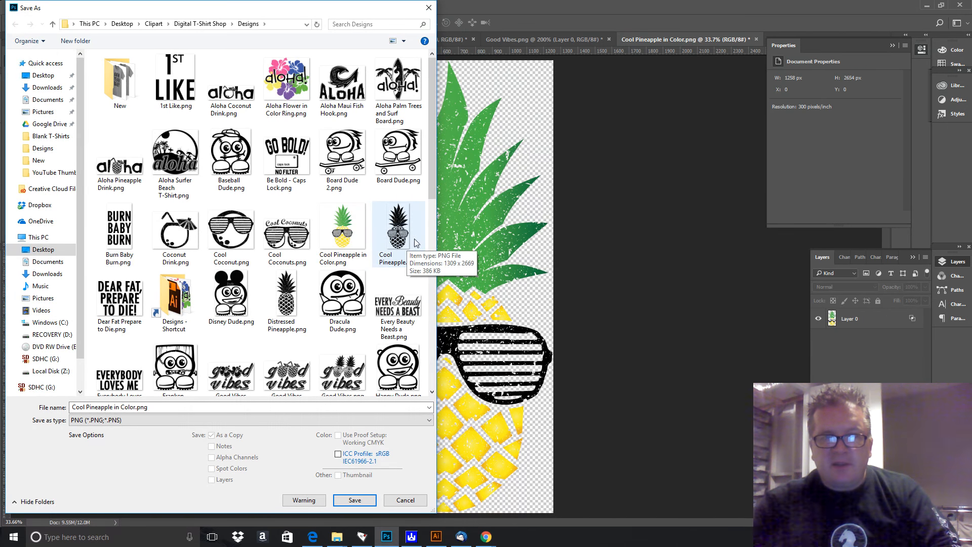
{"action": "left_click", "coordinate": [344, 231]}
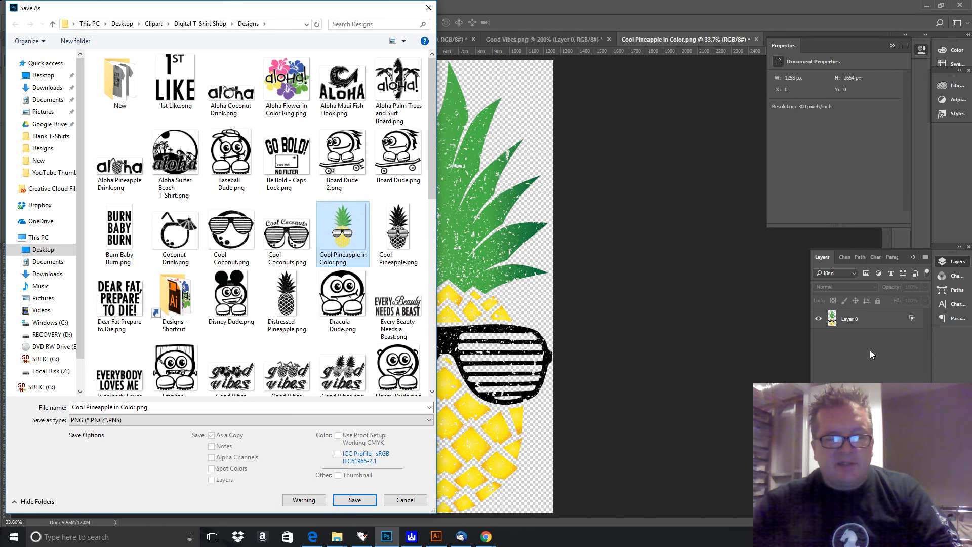
{"action": "left_click", "coordinate": [355, 500]}
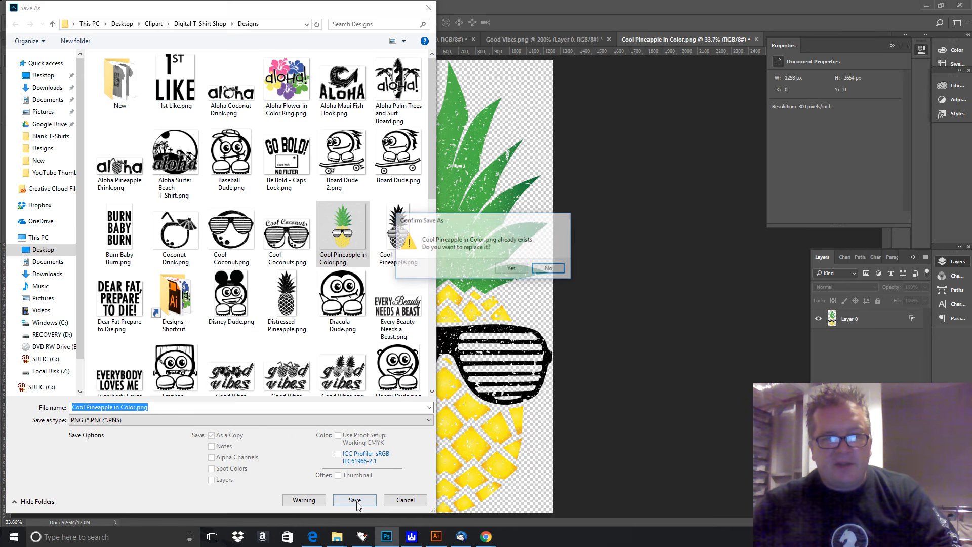
{"action": "left_click", "coordinate": [510, 270]}
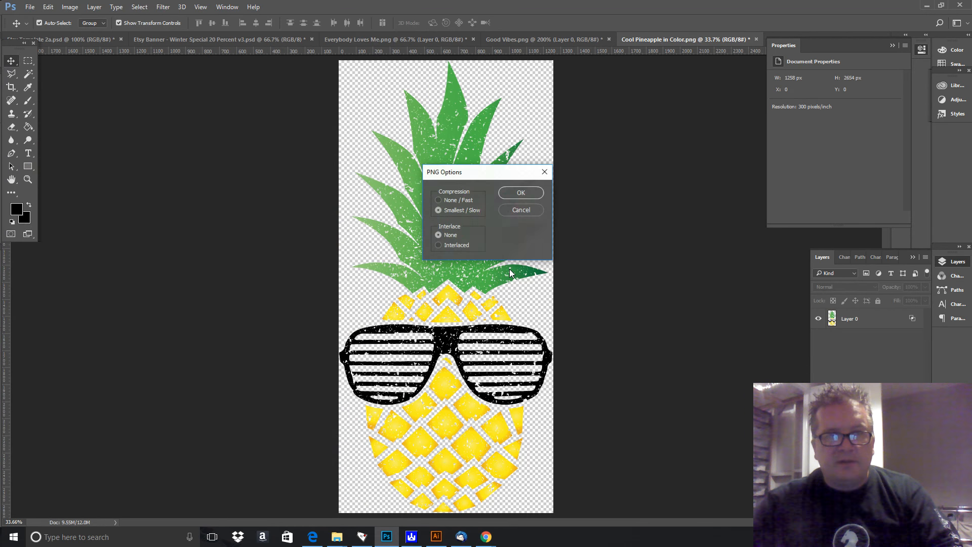
{"action": "left_click", "coordinate": [521, 192]}
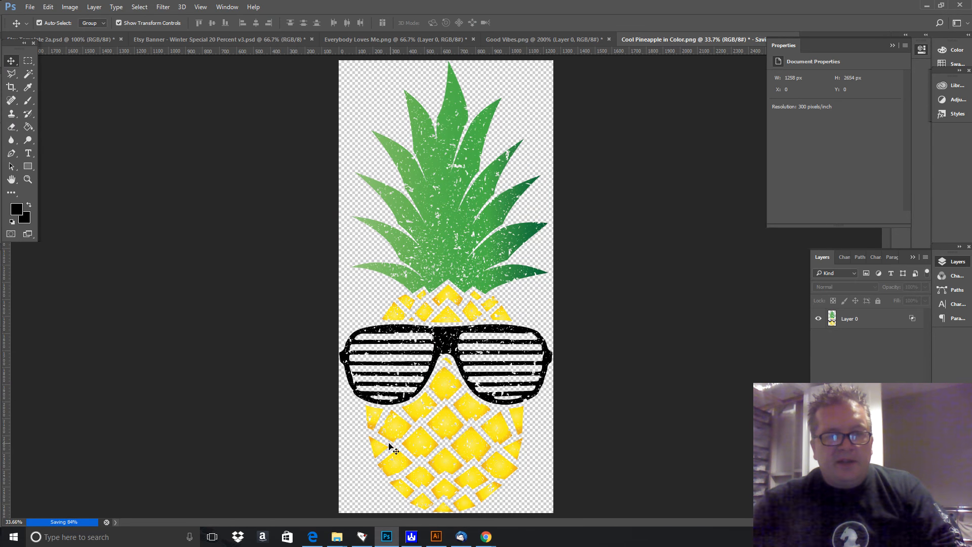
Step: Switch to EKPrint, open Cool Pineapple in Color.png and set the table size to Standard 12.5x16 (P)
{"action": "left_click", "coordinate": [411, 537]}
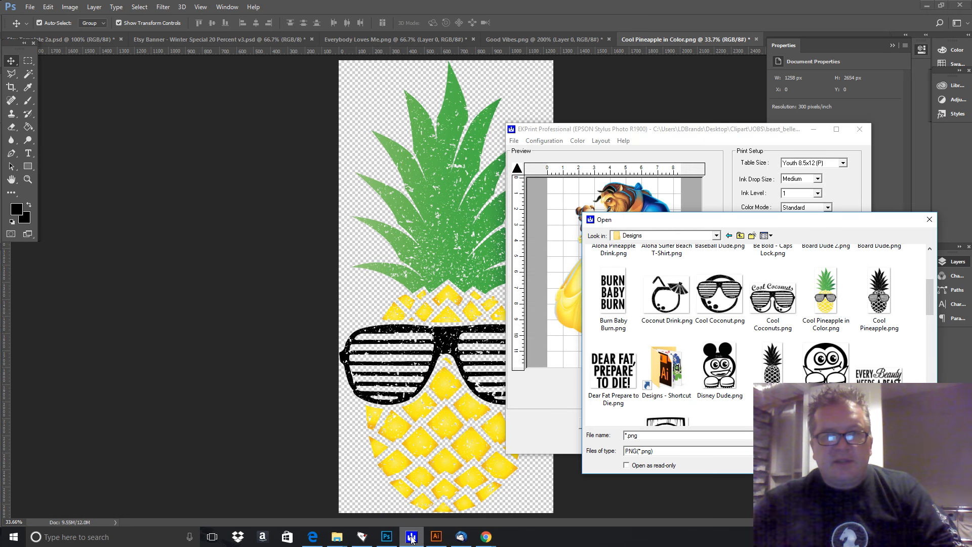
{"action": "left_click", "coordinate": [829, 301]}
{"action": "double_click", "coordinate": [828, 301]}
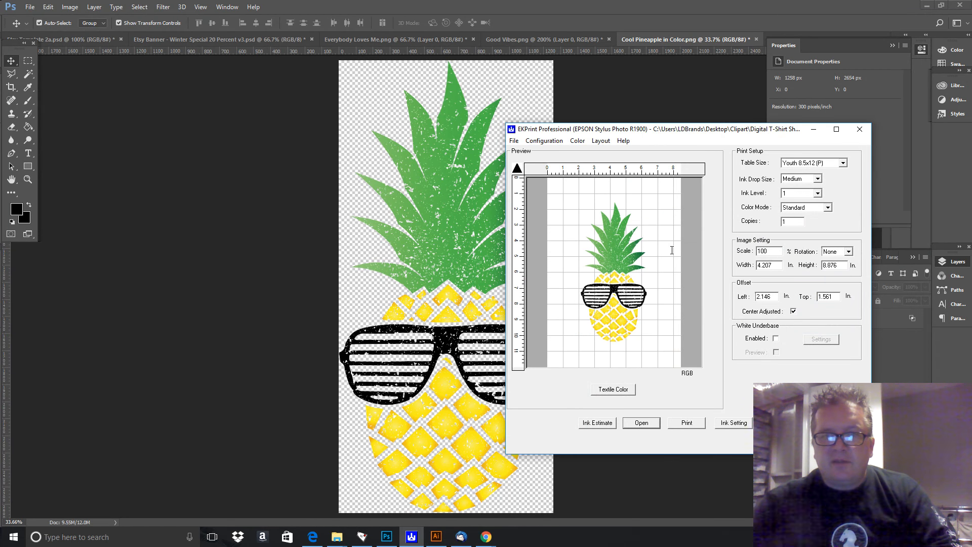
{"action": "left_click", "coordinate": [818, 164]}
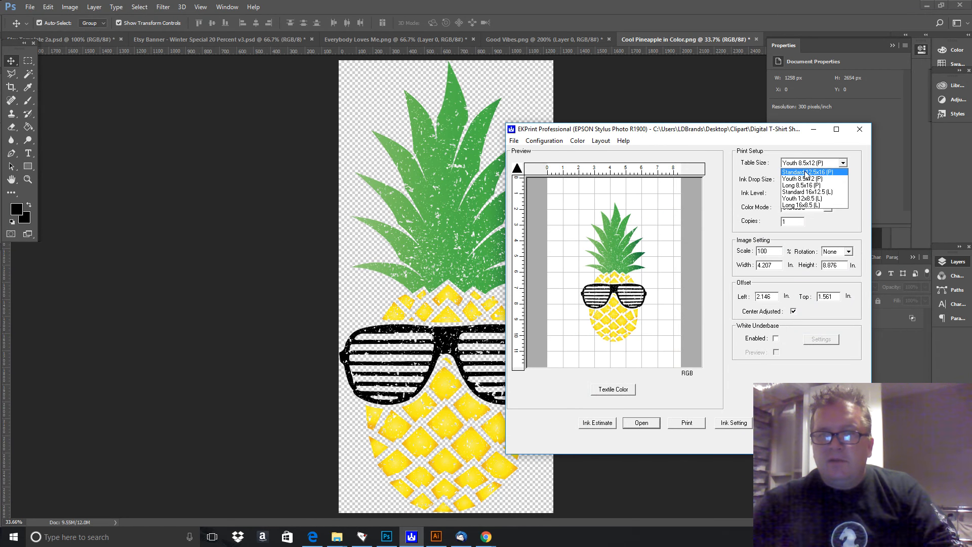
{"action": "left_click", "coordinate": [806, 174]}
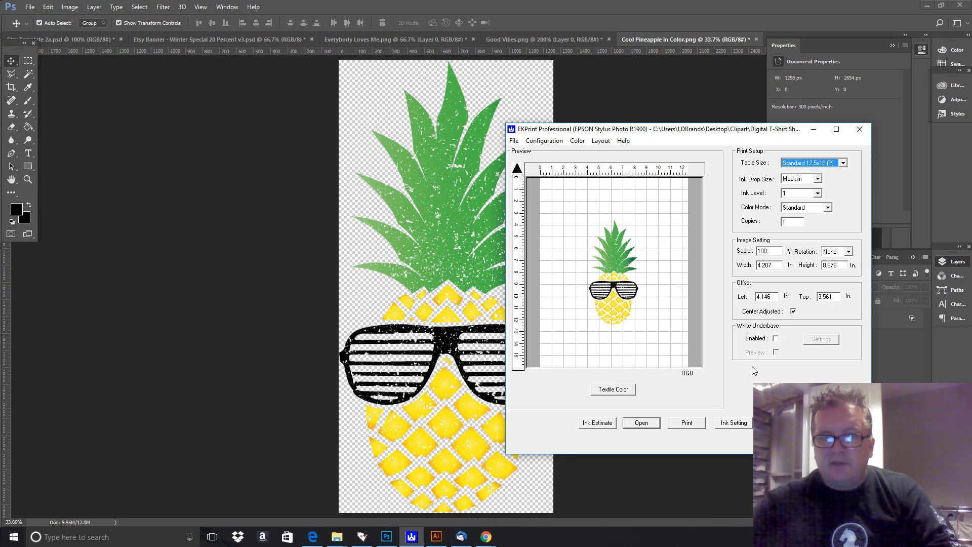
Step: Set the image scale to 160% and the top offset to 0.5 in
{"action": "double_click", "coordinate": [769, 251]}
{"action": "type", "text": "160"}
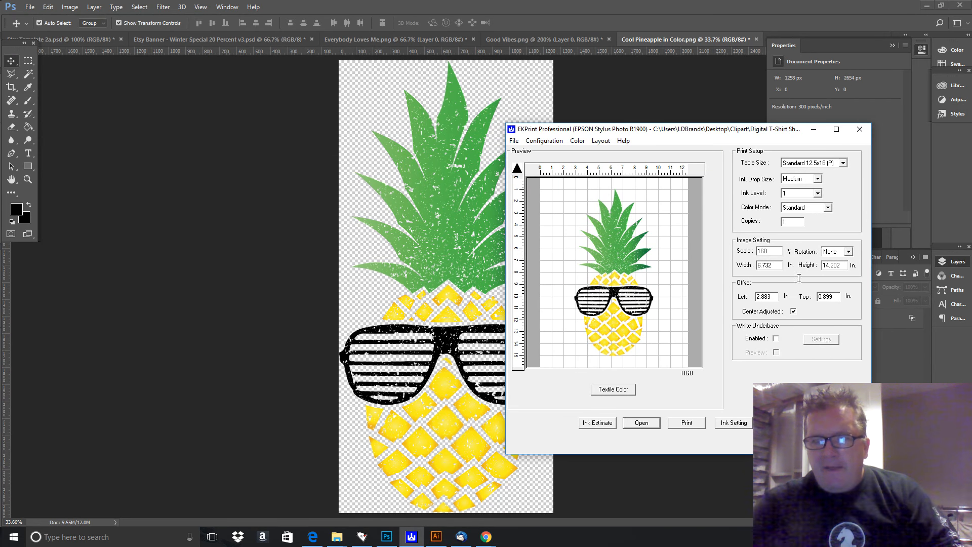
{"action": "left_click_drag", "start_coordinate": [769, 251], "coordinate": [744, 250]}
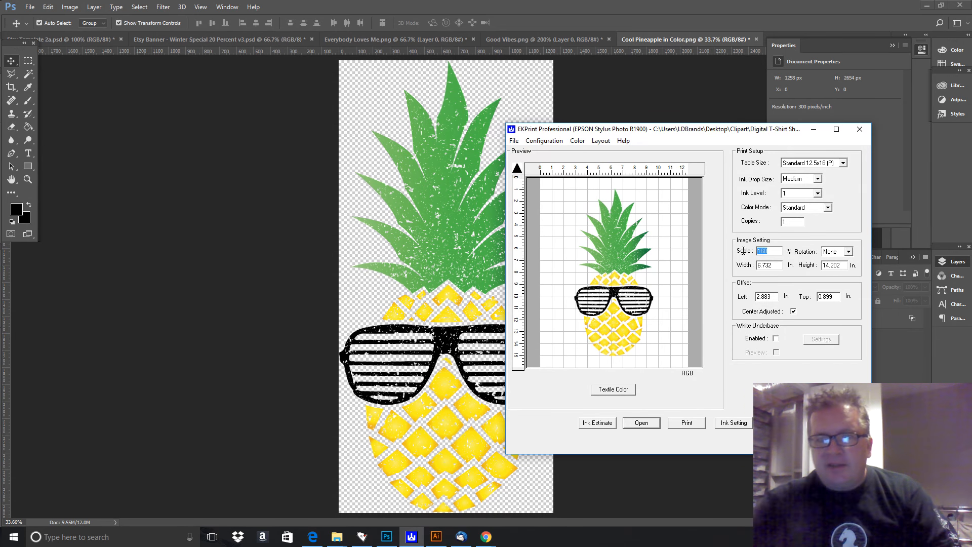
{"action": "key", "text": "BackSpace"}
{"action": "key", "text": "Return"}
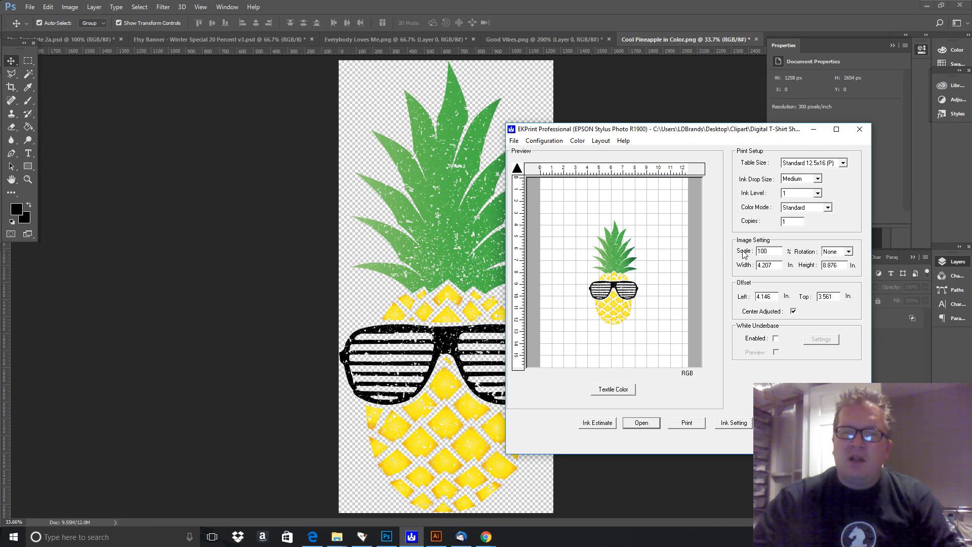
{"action": "type", "text": "16"}
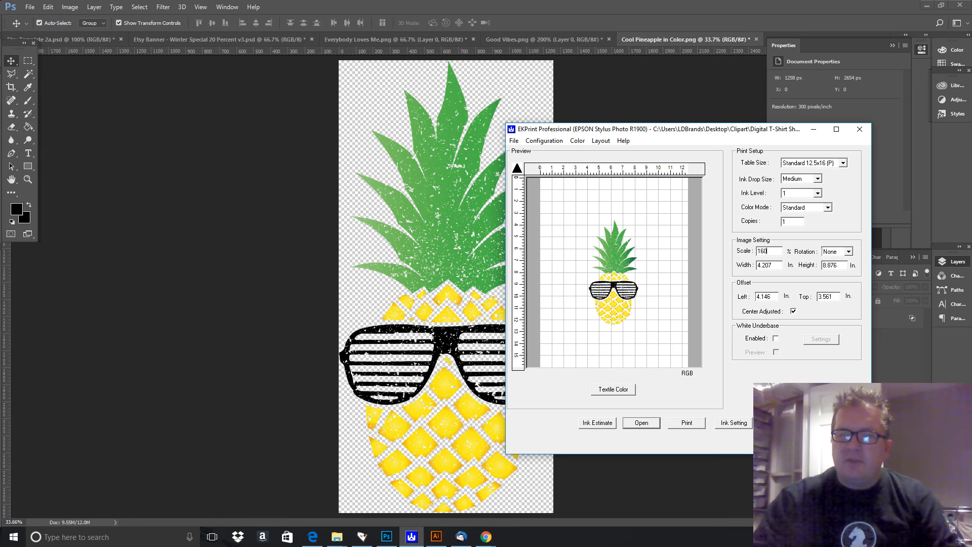
{"action": "key", "text": "Return"}
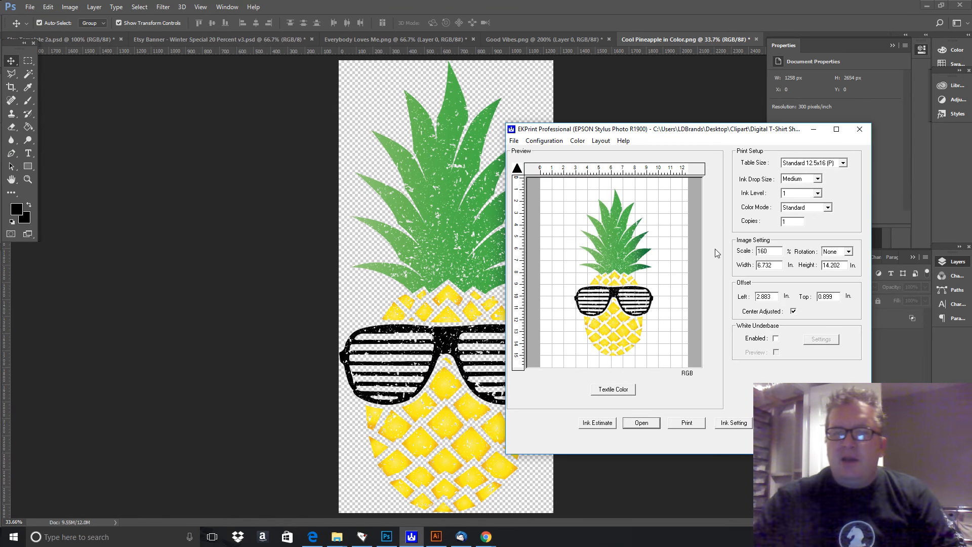
{"action": "left_click_drag", "start_coordinate": [833, 301], "coordinate": [816, 300]}
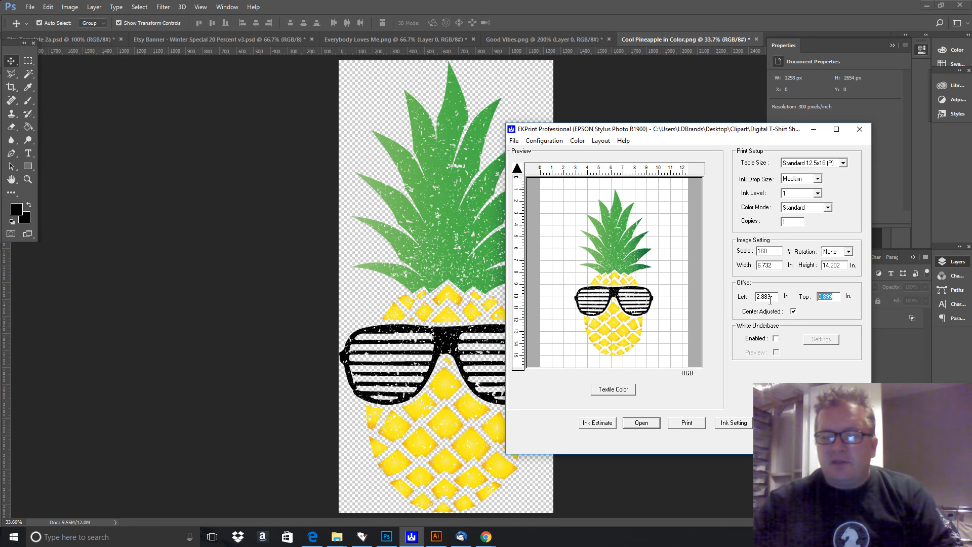
{"action": "type", "text": "0.5"}
{"action": "key", "text": "Return"}
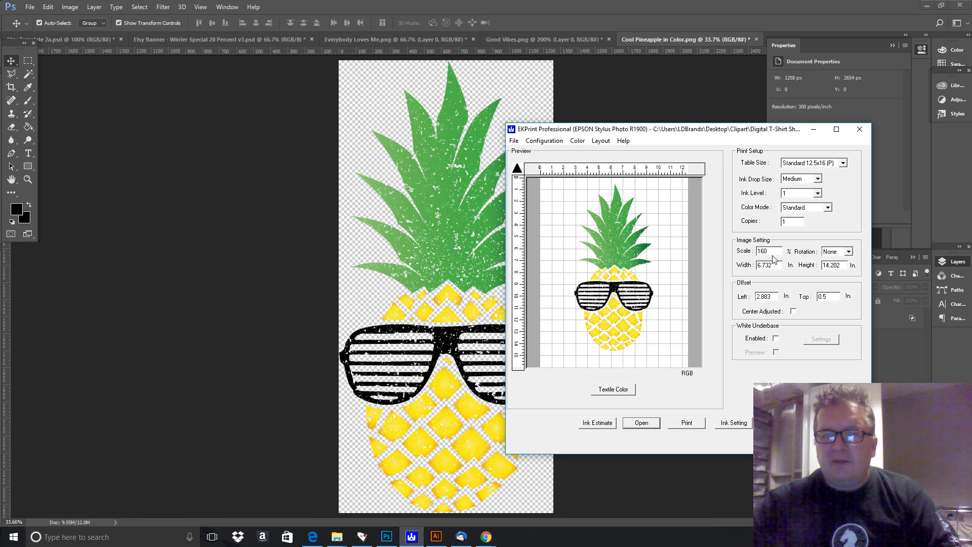
Step: Reduce the image scale to 140% and set the top offset to 0.75 in
{"action": "left_click_drag", "start_coordinate": [776, 251], "coordinate": [751, 252]}
{"action": "type", "text": "140"}
{"action": "key", "text": "Return"}
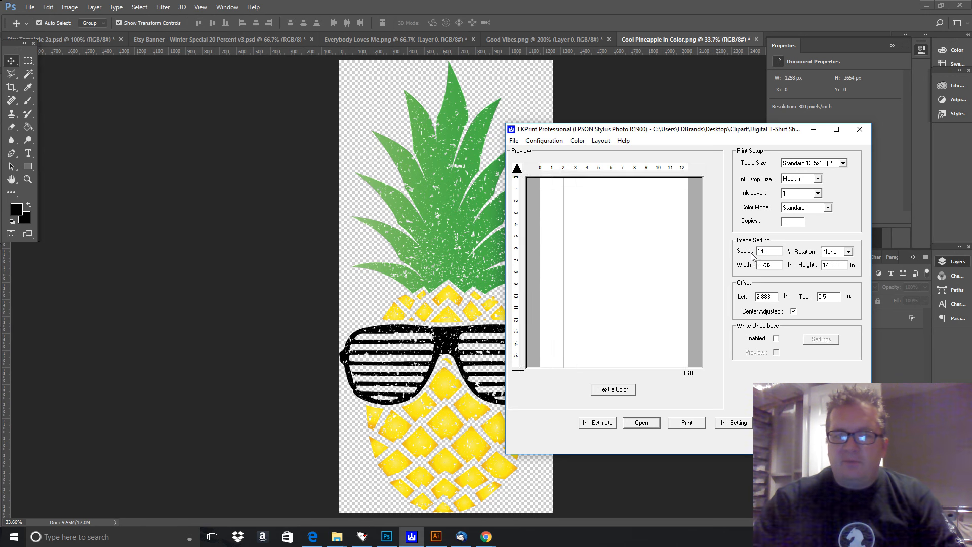
{"action": "left_click_drag", "start_coordinate": [832, 300], "coordinate": [799, 299]}
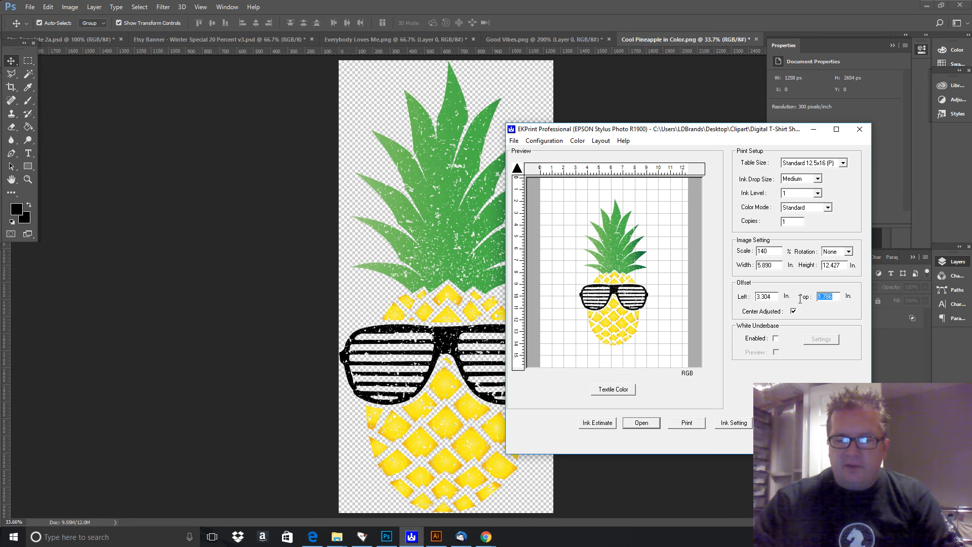
{"action": "key", "text": "BackSpace"}
{"action": "key", "text": "Return"}
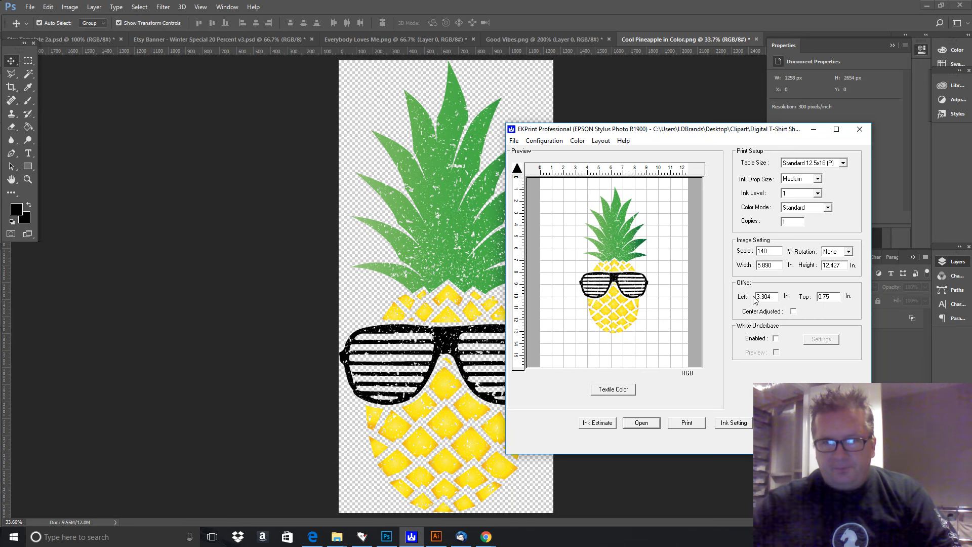
Step: Try a left offset of 5 in. for the design, and an image scale of 130%
{"action": "double_click", "coordinate": [771, 298]}
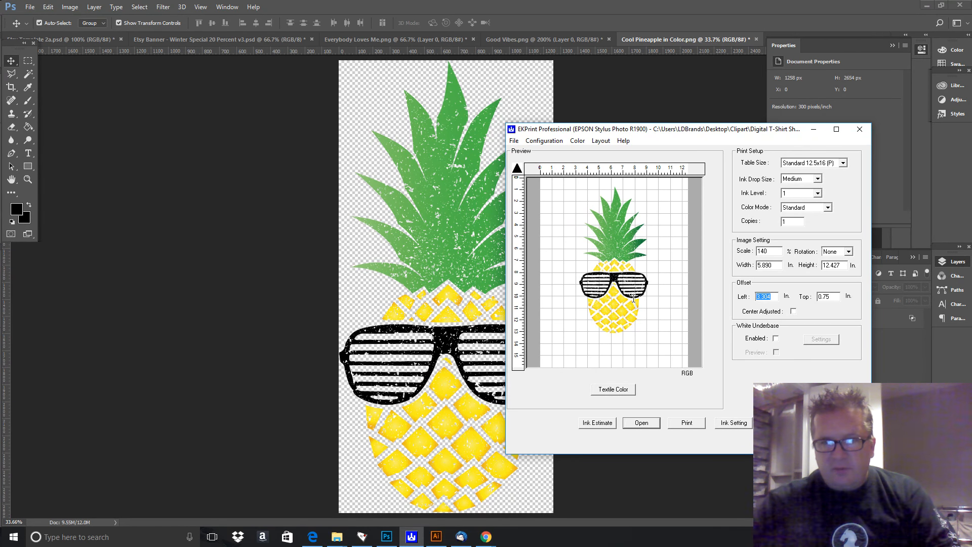
{"action": "type", "text": "5"}
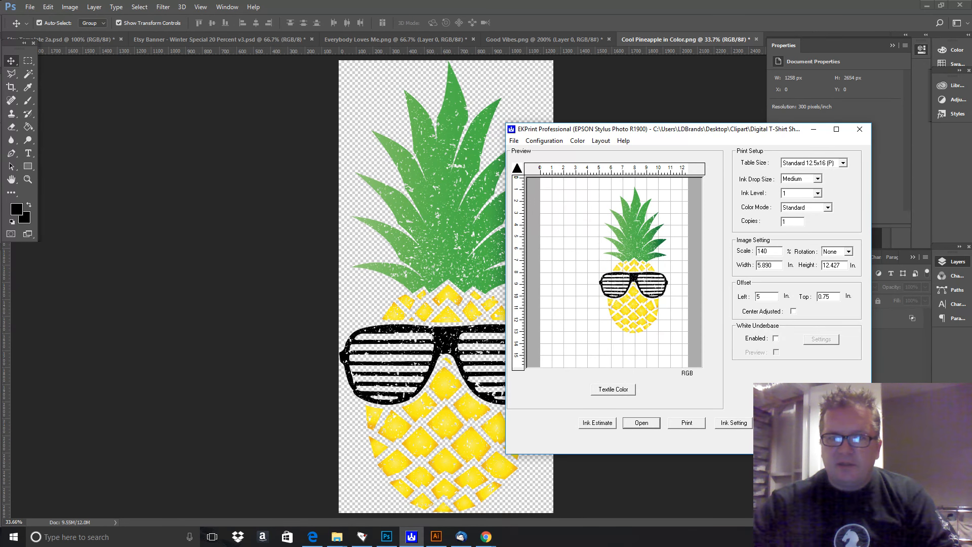
{"action": "double_click", "coordinate": [767, 251]}
{"action": "type", "text": "130"}
{"action": "key", "text": "Return"}
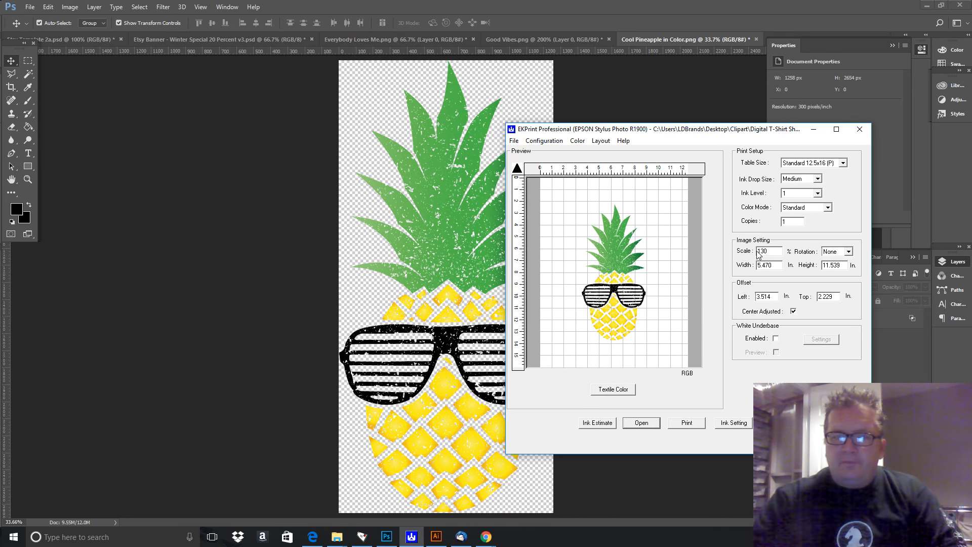
Step: Return the image scale to 140% and the top offset to 0.75 in
{"action": "type", "text": "140"}
{"action": "key", "text": "Return"}
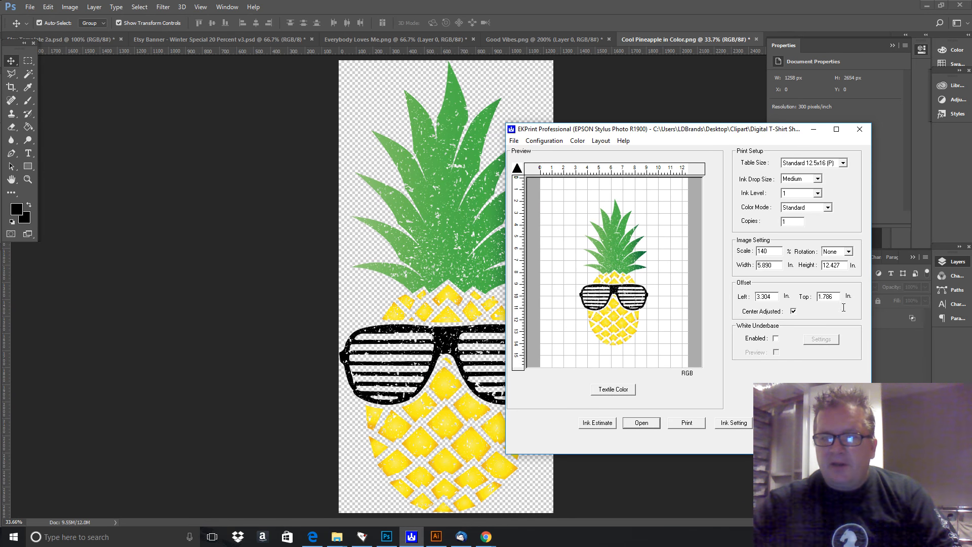
{"action": "double_click", "coordinate": [832, 296]}
{"action": "type", "text": ".75"}
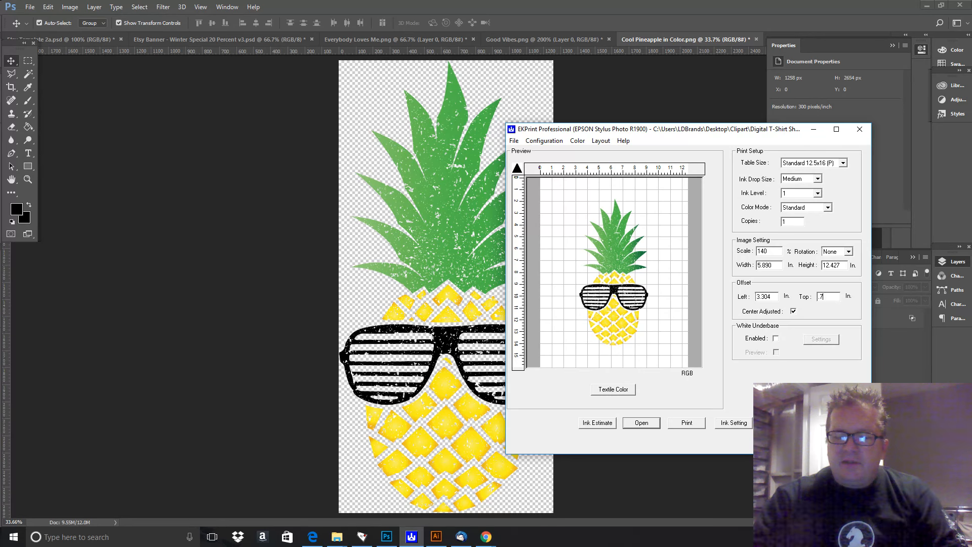
{"action": "key", "text": "Return"}
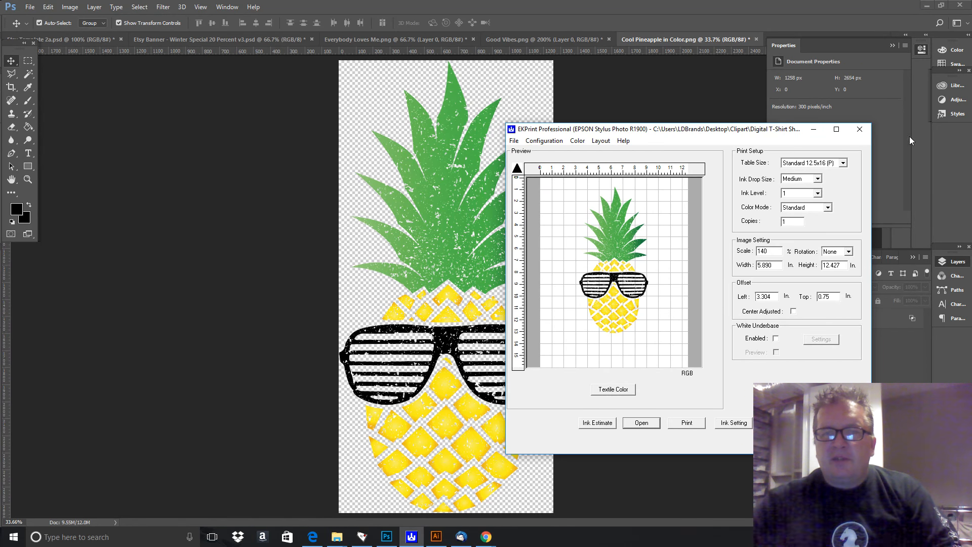
Step: Set the ink level to 3 and start printing the pineapple design
{"action": "left_click", "coordinate": [817, 193]}
{"action": "left_click", "coordinate": [799, 217]}
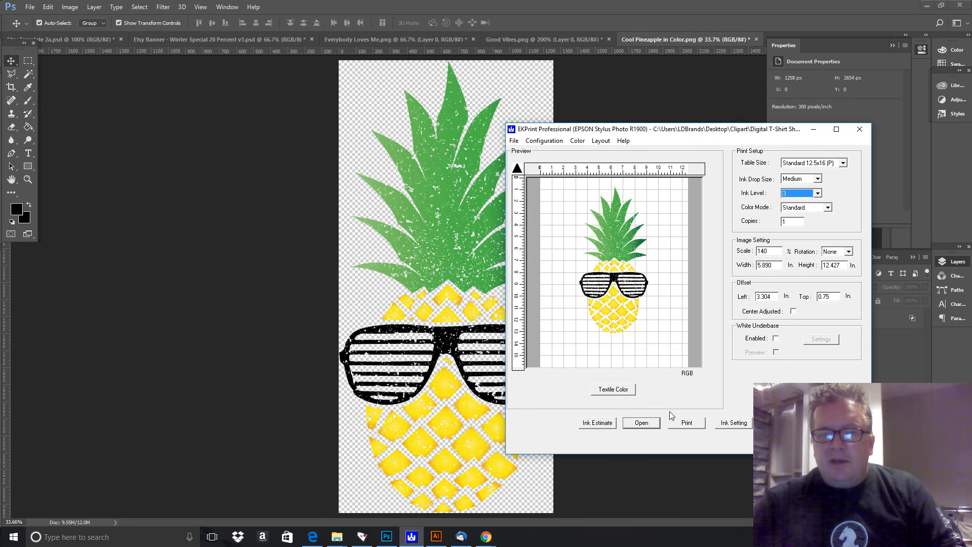
{"action": "left_click", "coordinate": [686, 423]}
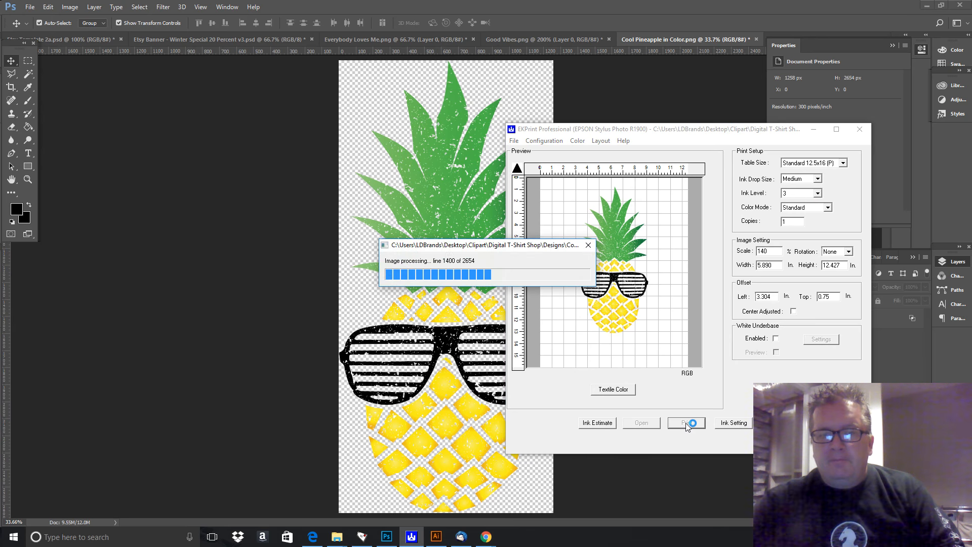